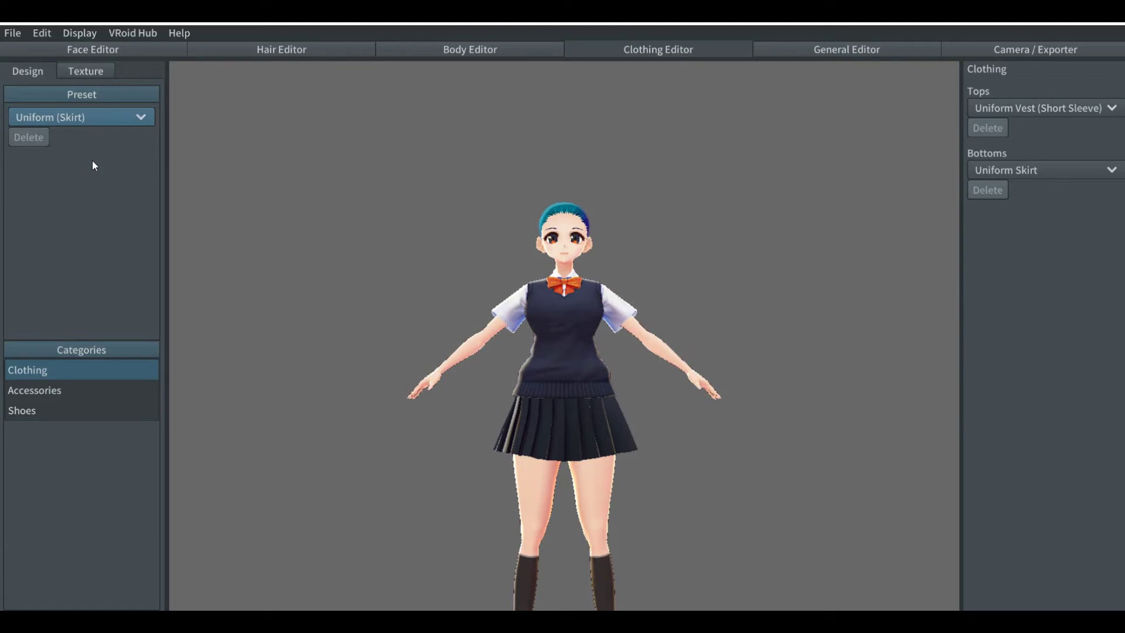
Open the hair editor and add a freehand hair group to the character.
{"action": "left_click", "coordinate": [275, 49]}
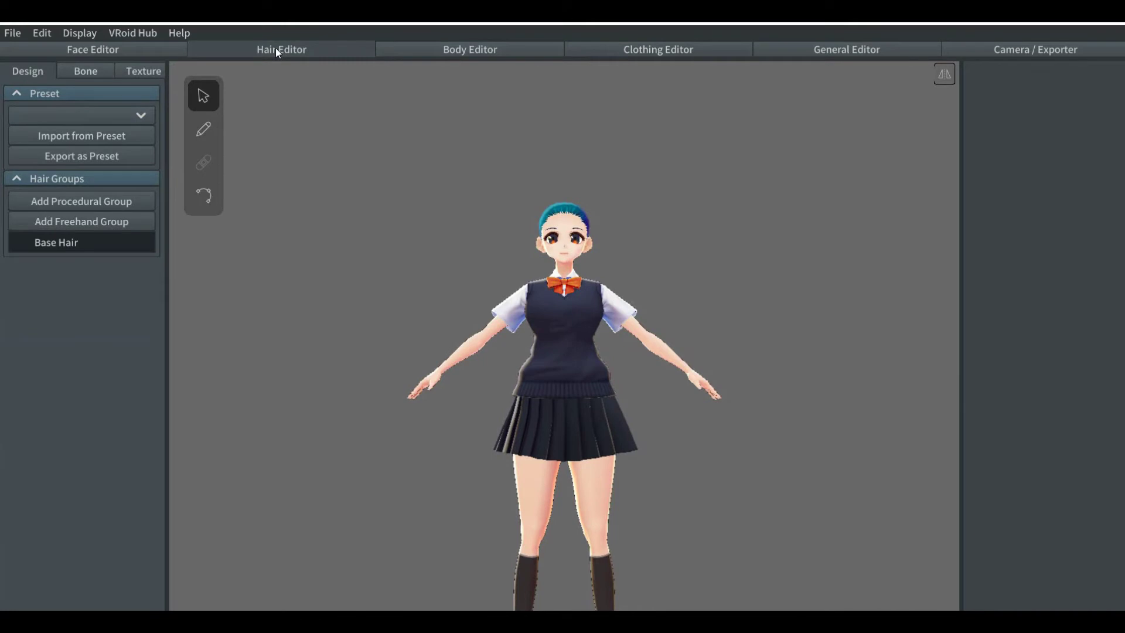
{"action": "left_click", "coordinate": [55, 242]}
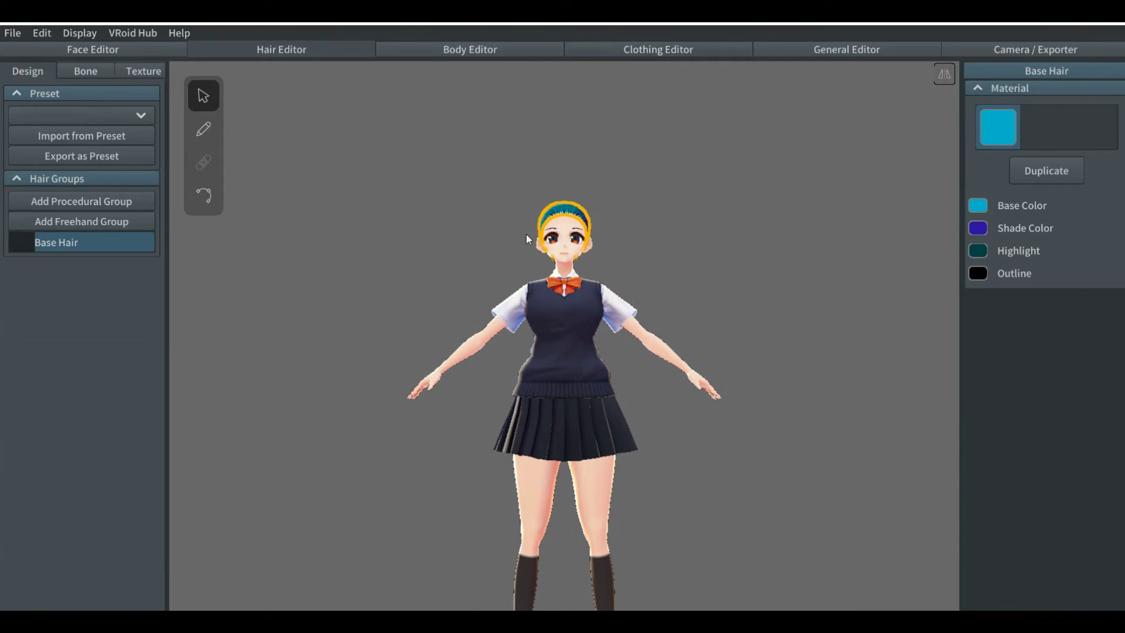
{"action": "scroll", "coordinate": [526, 234], "scroll_direction": "up", "scroll_amount": 5}
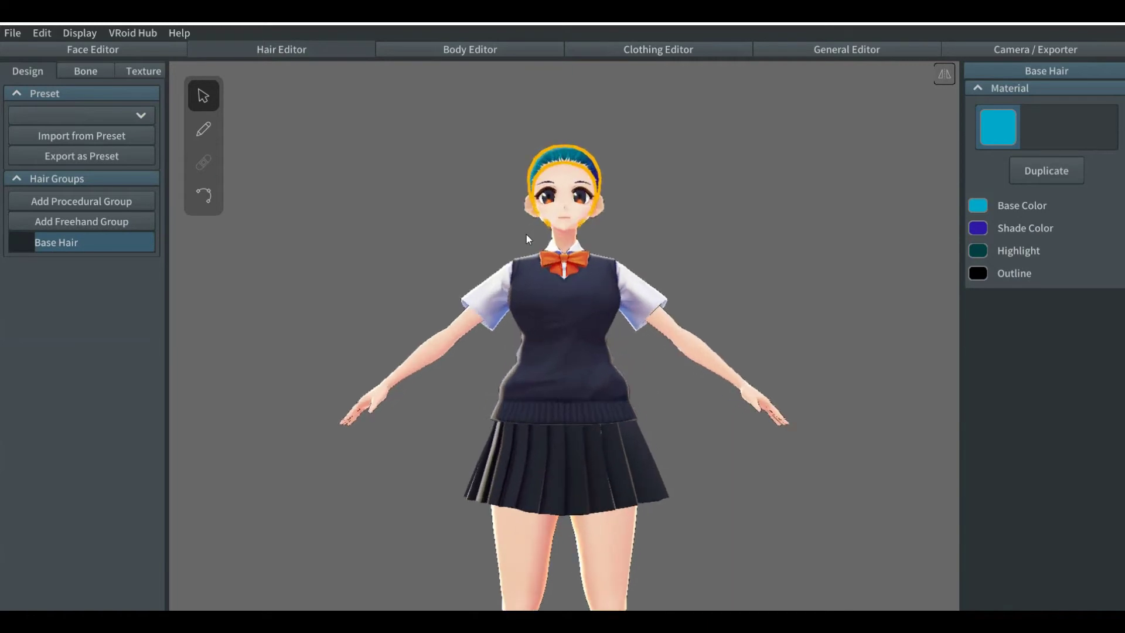
{"action": "scroll", "coordinate": [526, 235], "scroll_direction": "up", "scroll_amount": 3}
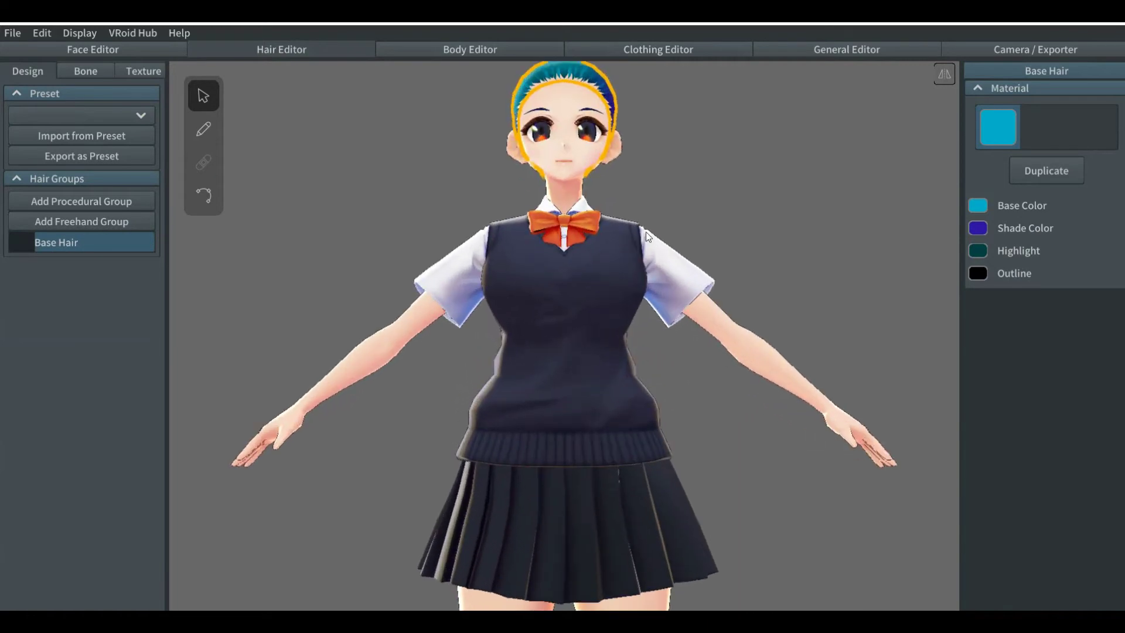
{"action": "middle_click_drag", "start_coordinate": [646, 231], "coordinate": [634, 299]}
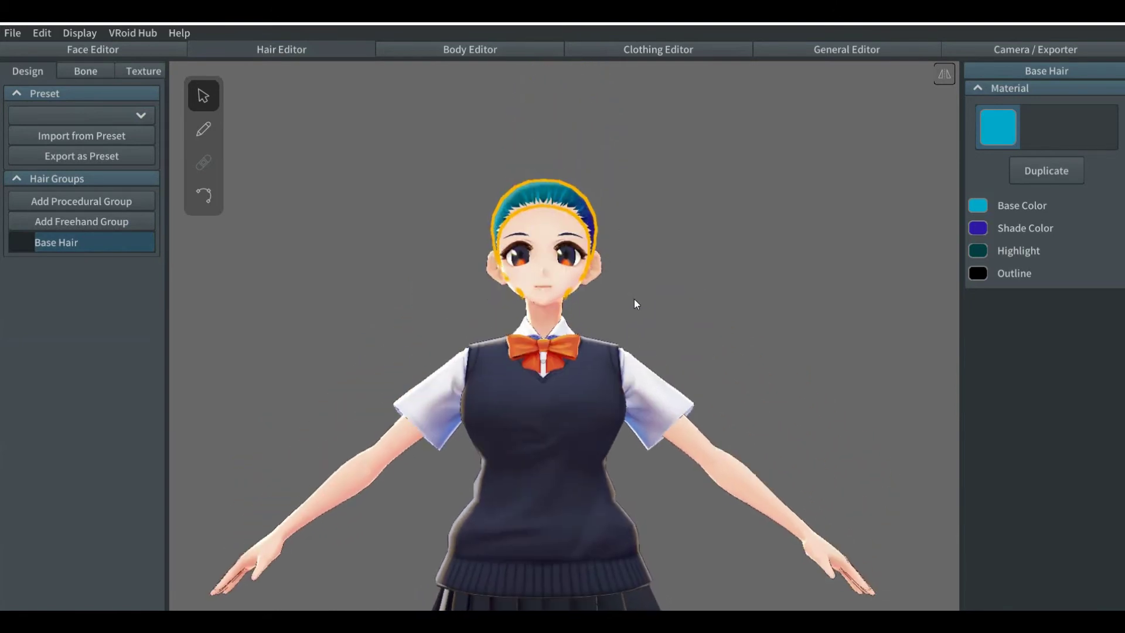
{"action": "left_click", "coordinate": [89, 224]}
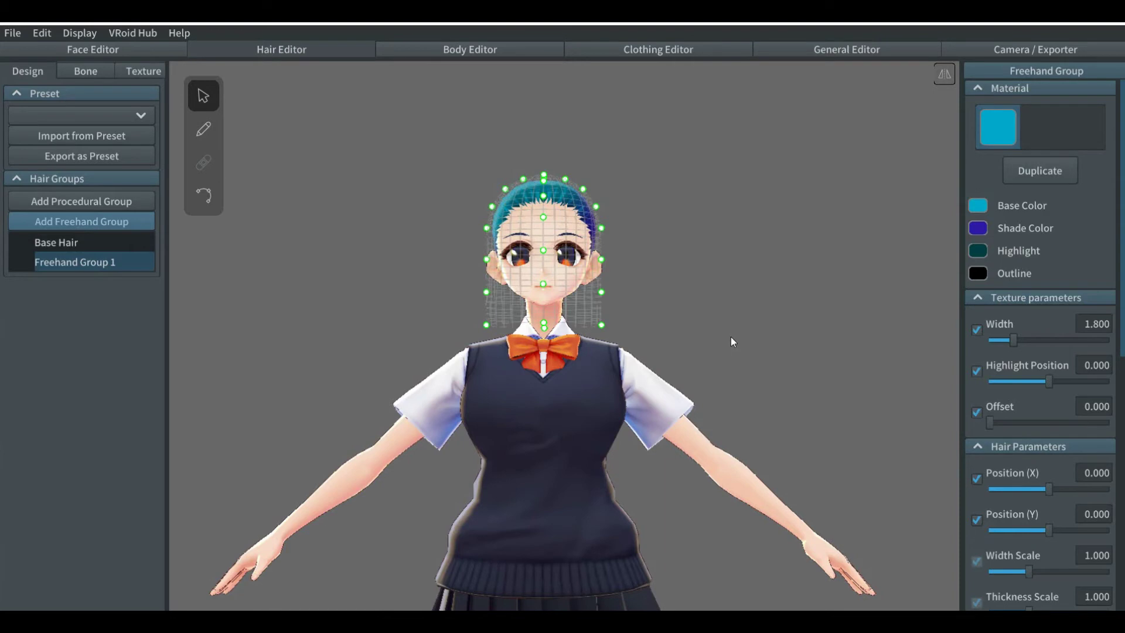
Pull the lower rear of the freehand group's guide mesh outward, away from the character's neck.
{"action": "right_click_drag", "start_coordinate": [680, 326], "coordinate": [627, 334]}
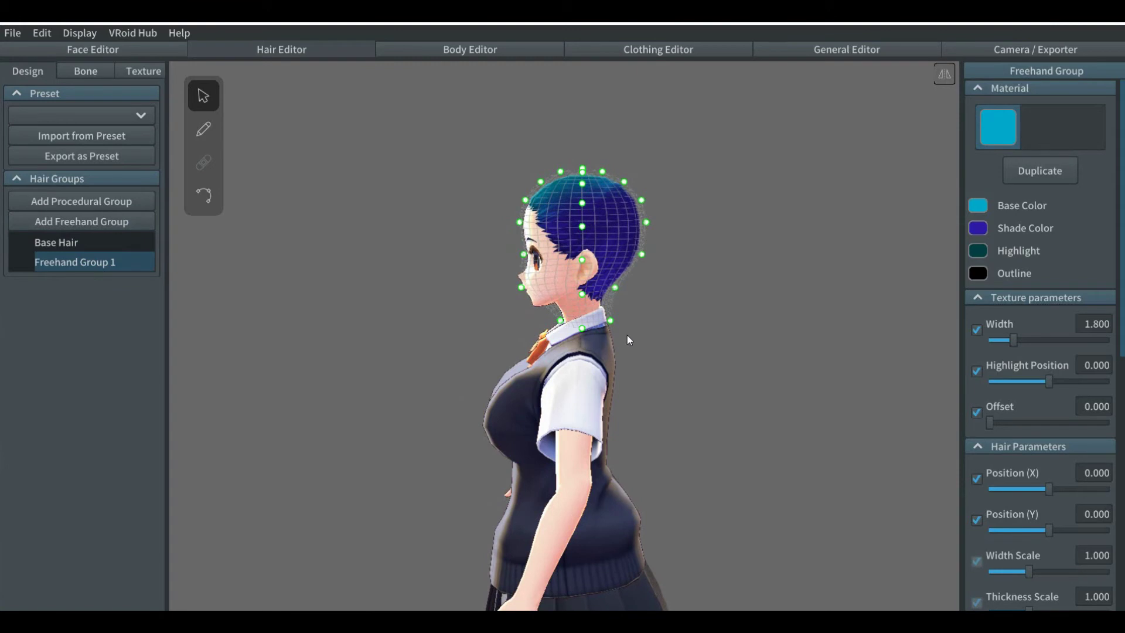
{"action": "left_click_drag", "start_coordinate": [615, 289], "coordinate": [631, 324]}
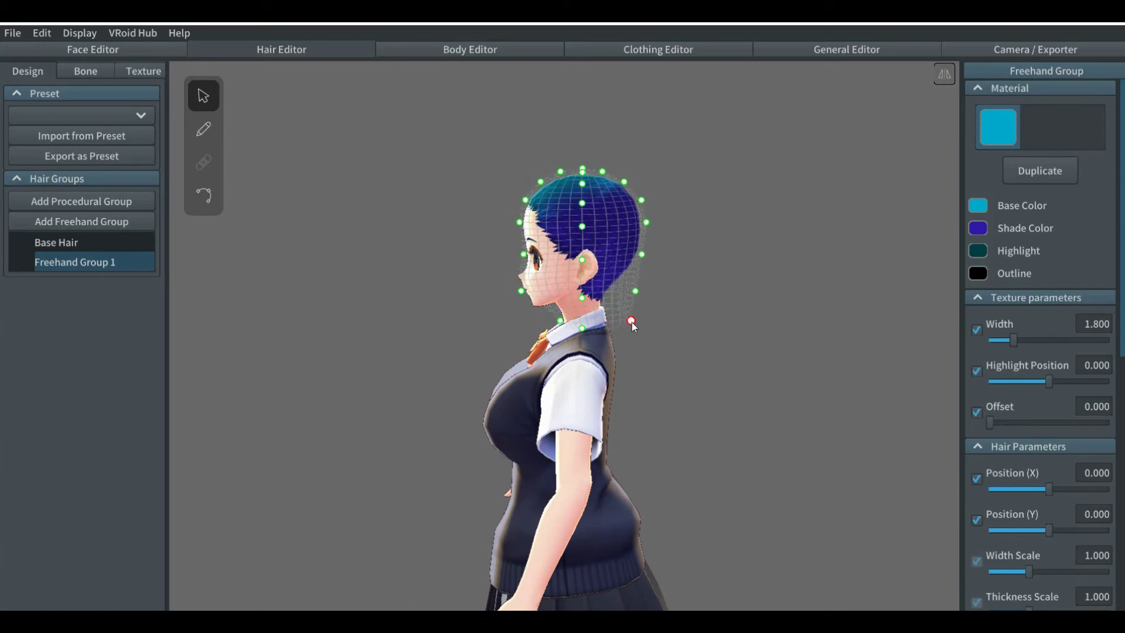
{"action": "left_click", "coordinate": [82, 221]}
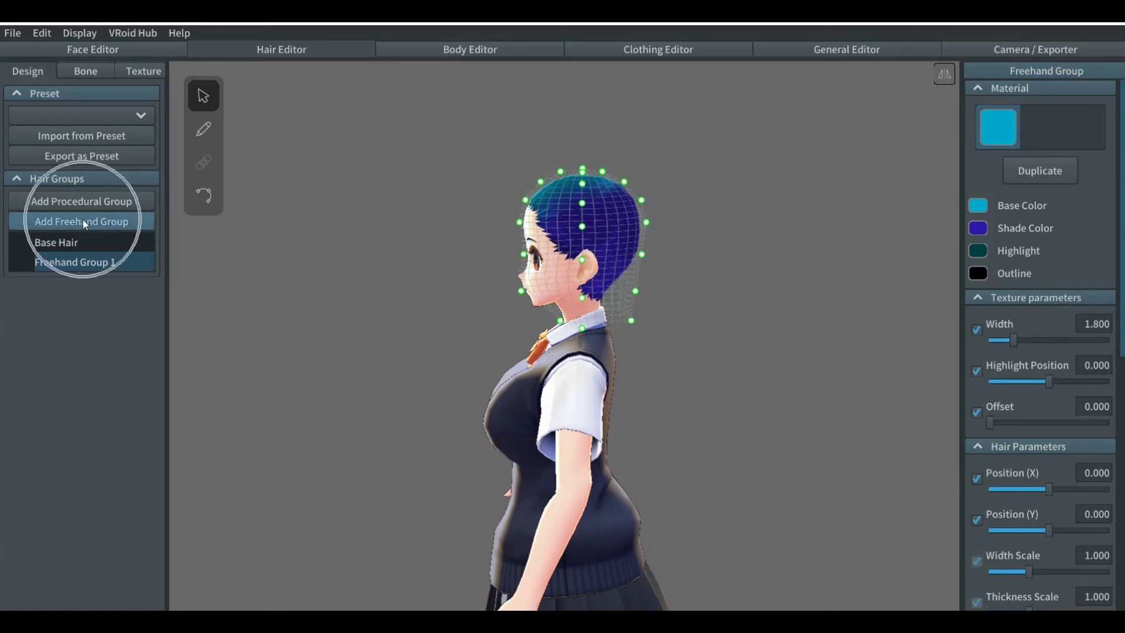
{"action": "left_click", "coordinate": [82, 266]}
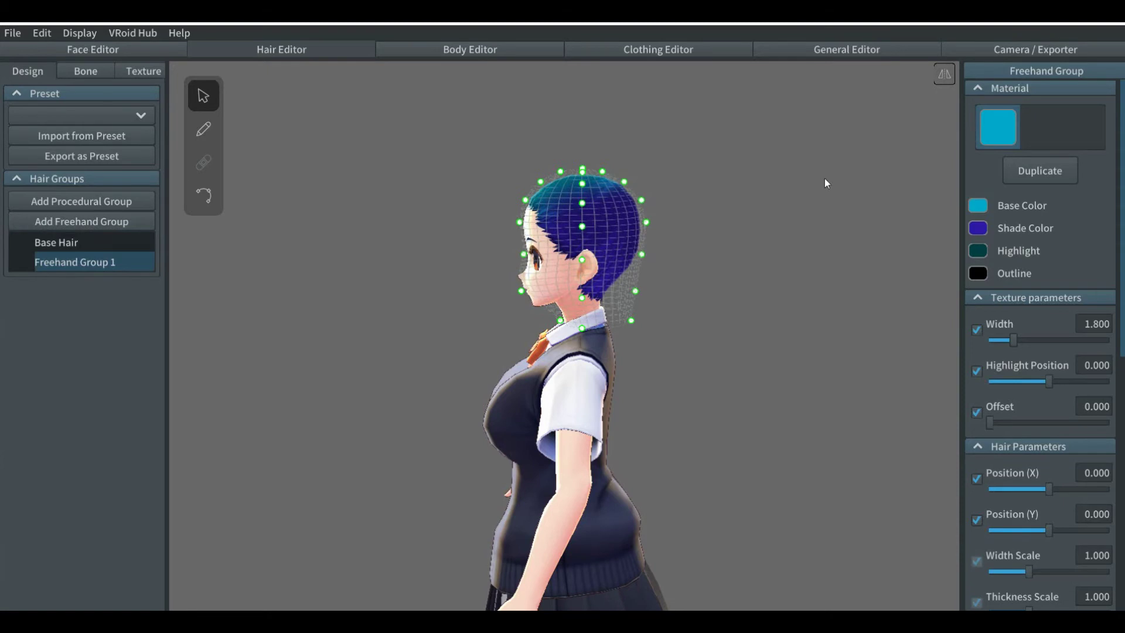
Duplicate the hair material and set the copy's base color to yellow #D8DF54.
{"action": "left_click", "coordinate": [1034, 170]}
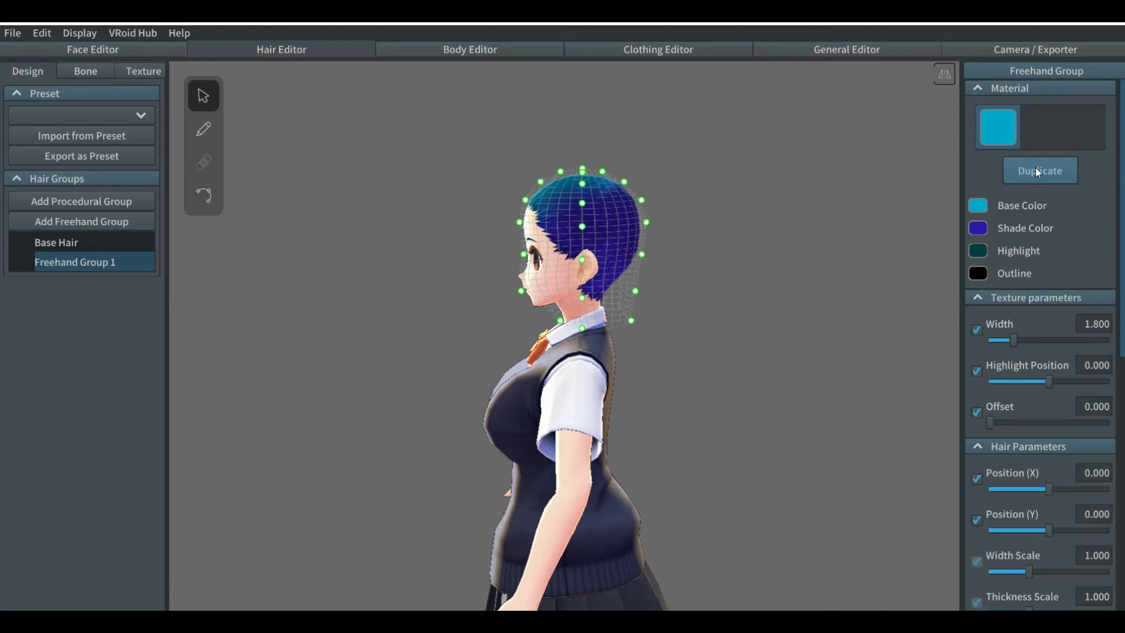
{"action": "left_click", "coordinate": [1035, 170]}
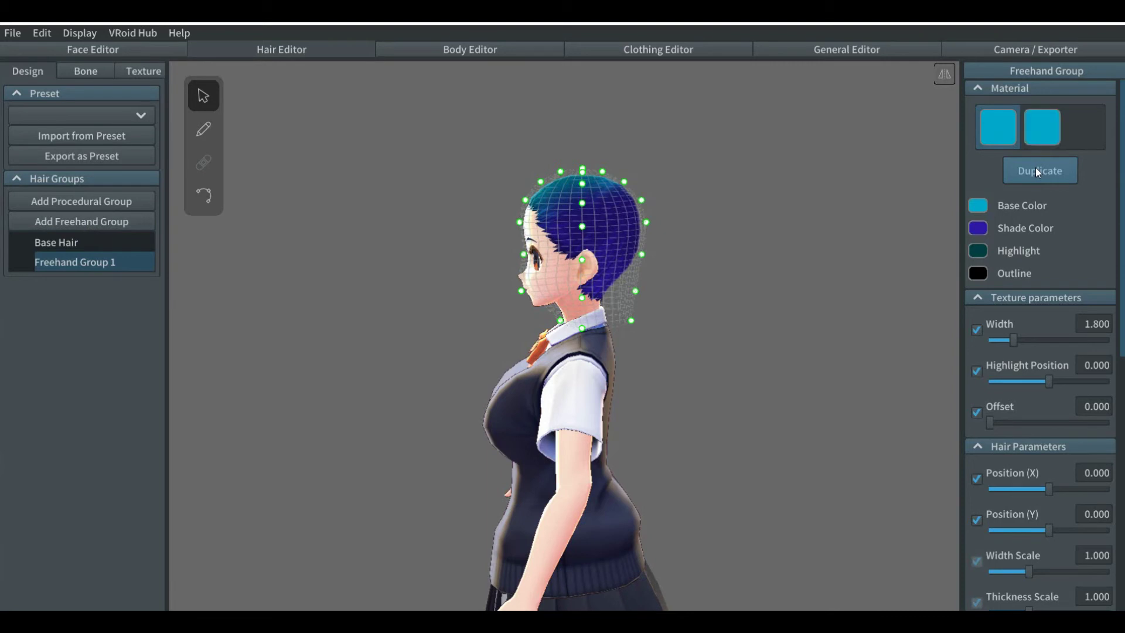
{"action": "left_click", "coordinate": [1039, 132]}
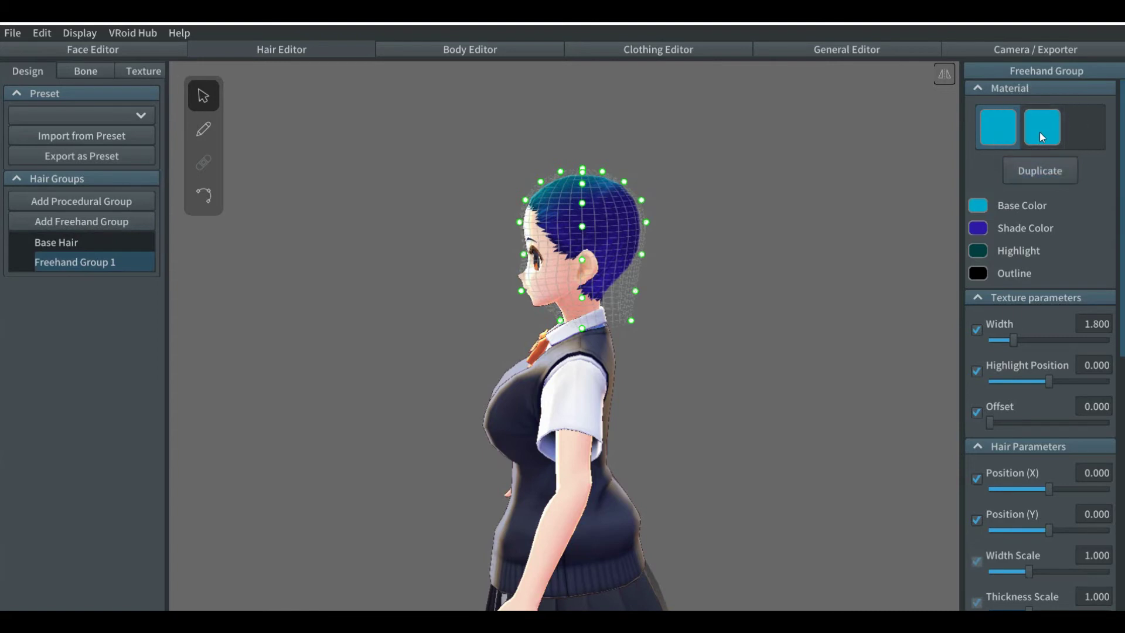
{"action": "left_click", "coordinate": [970, 206]}
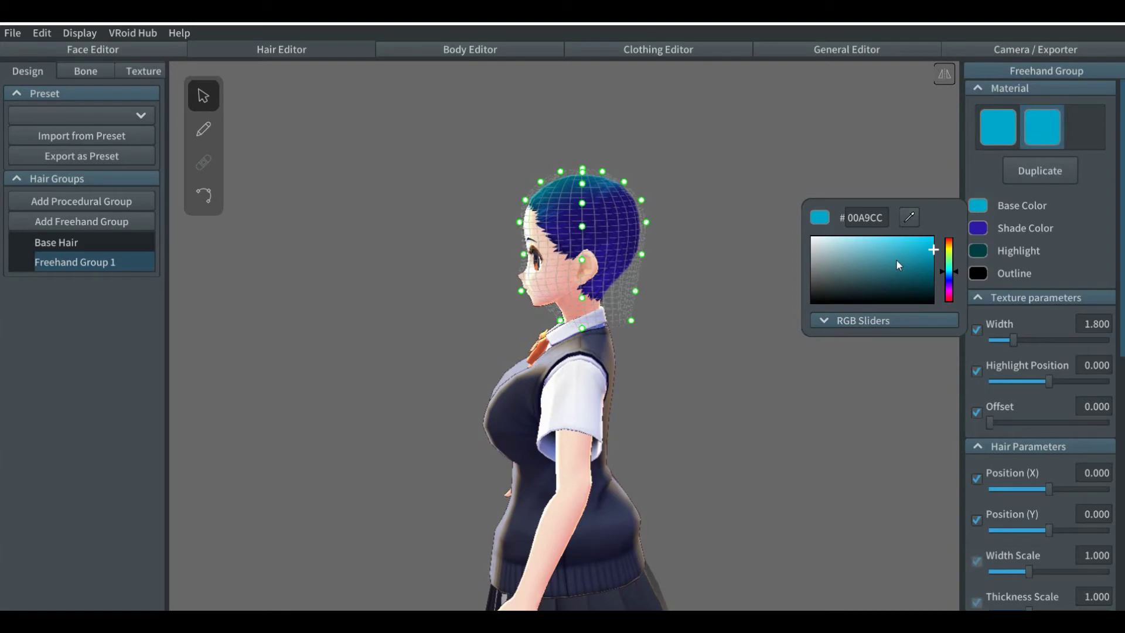
{"action": "left_click", "coordinate": [949, 262]}
{"action": "left_click", "coordinate": [949, 252]}
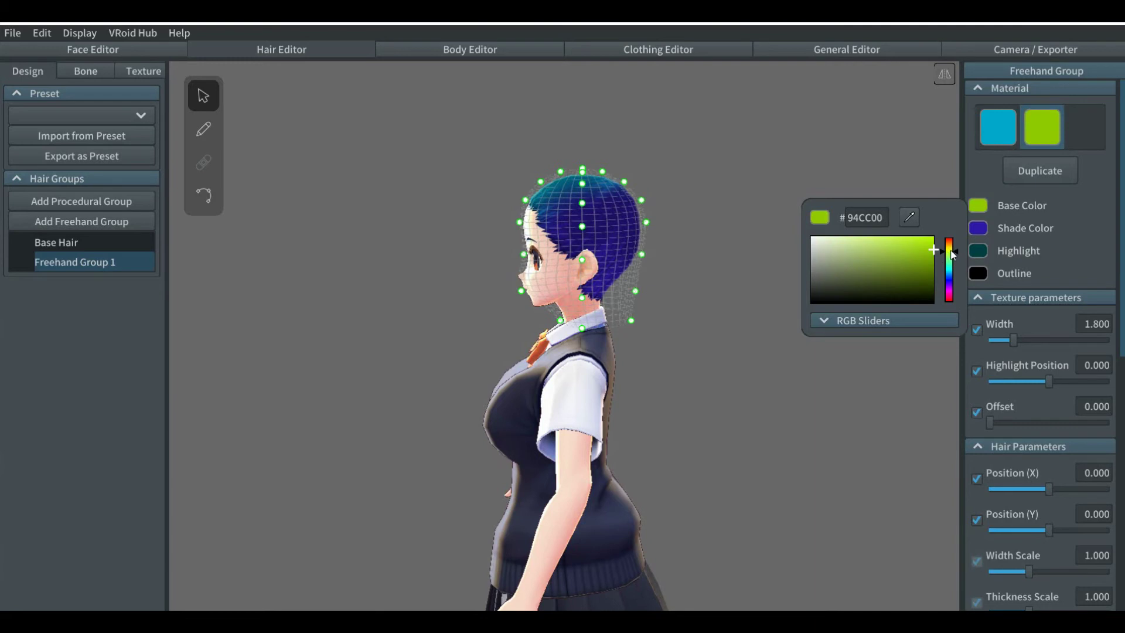
{"action": "left_click_drag", "start_coordinate": [952, 252], "coordinate": [949, 249]}
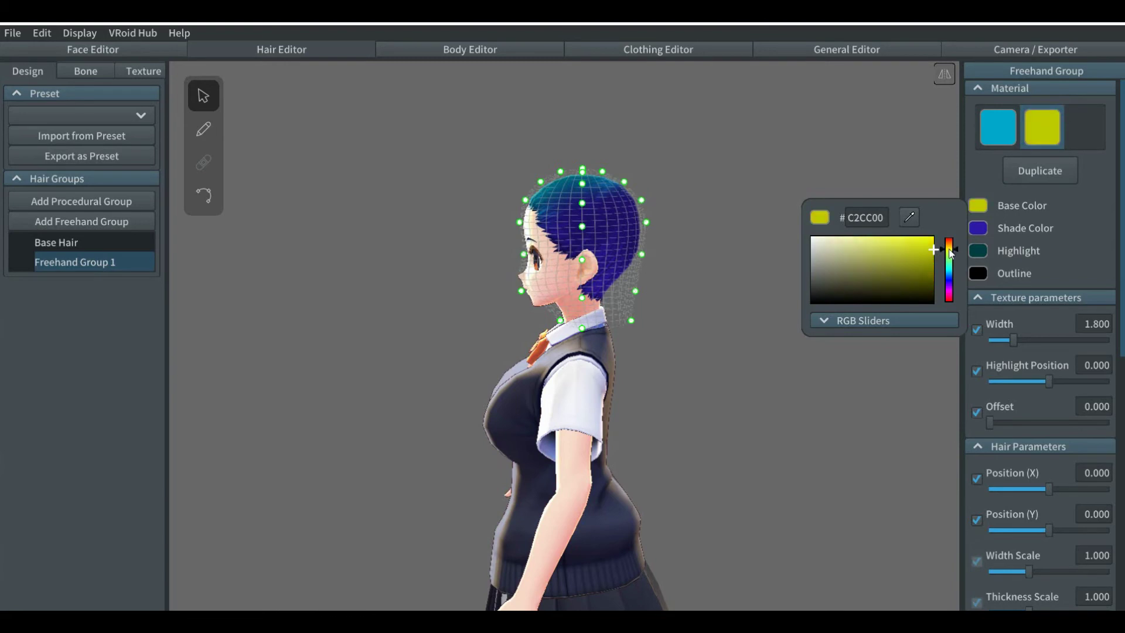
{"action": "left_click", "coordinate": [899, 246]}
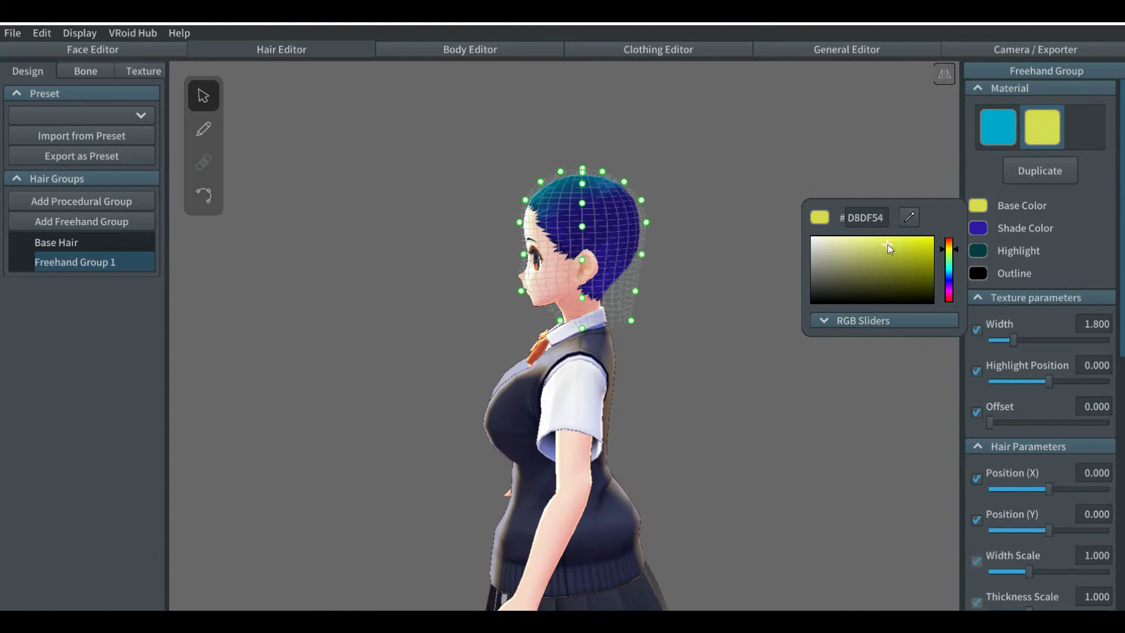
Sample the yellow material's base color, #D8DF54, as its shade color.
{"action": "left_click", "coordinate": [977, 228]}
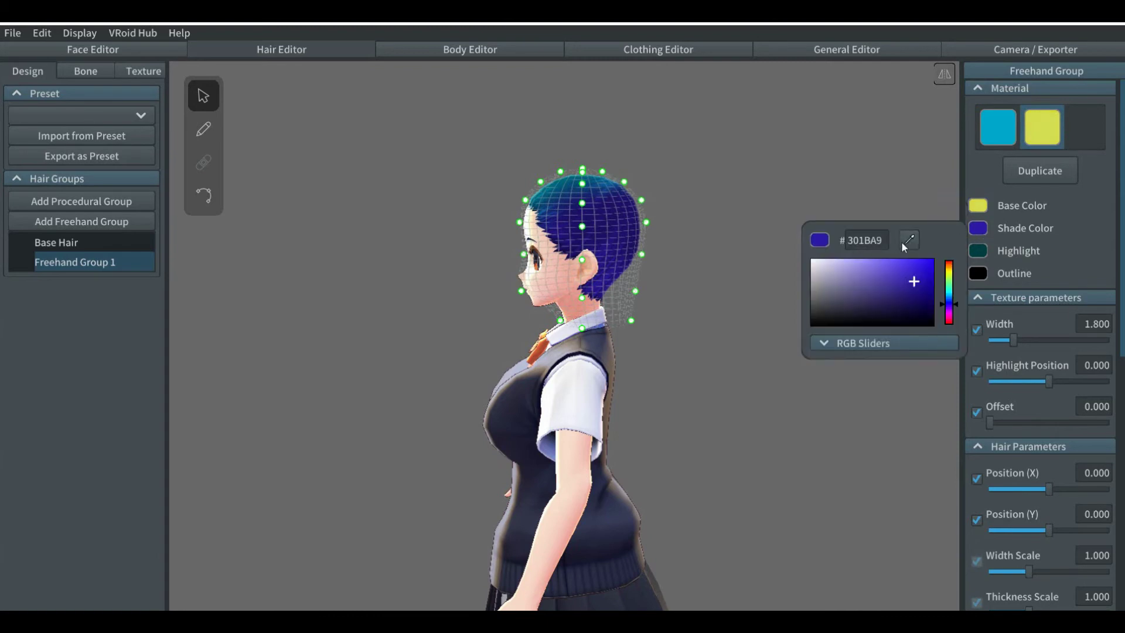
{"action": "left_click", "coordinate": [905, 243]}
{"action": "left_click", "coordinate": [981, 210]}
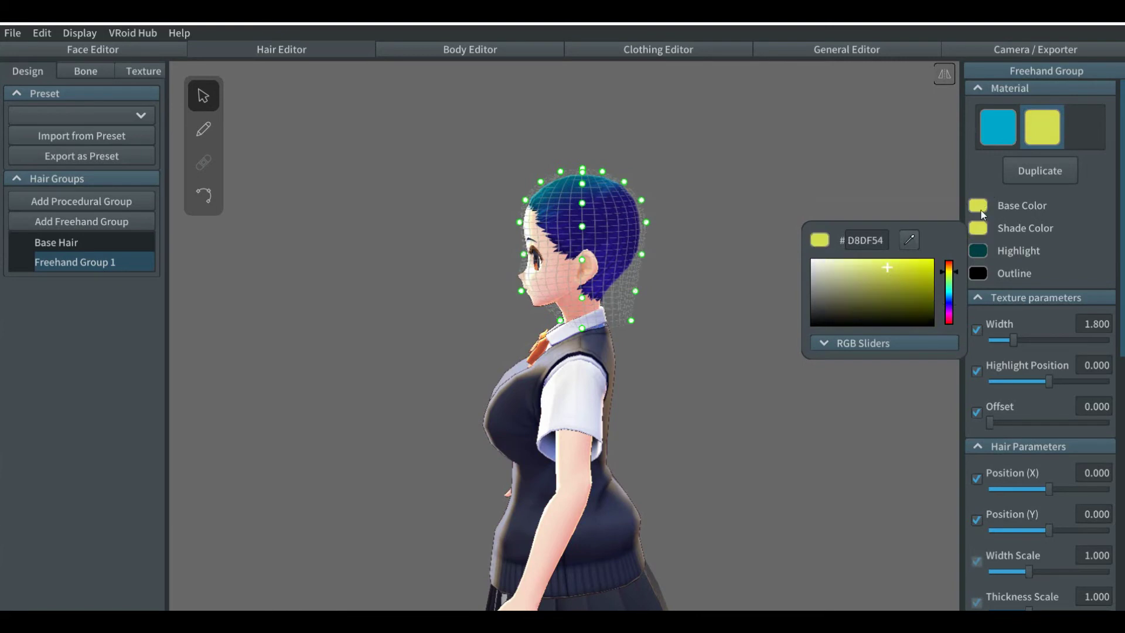
{"action": "left_click", "coordinate": [996, 131]}
{"action": "left_click", "coordinate": [996, 132]}
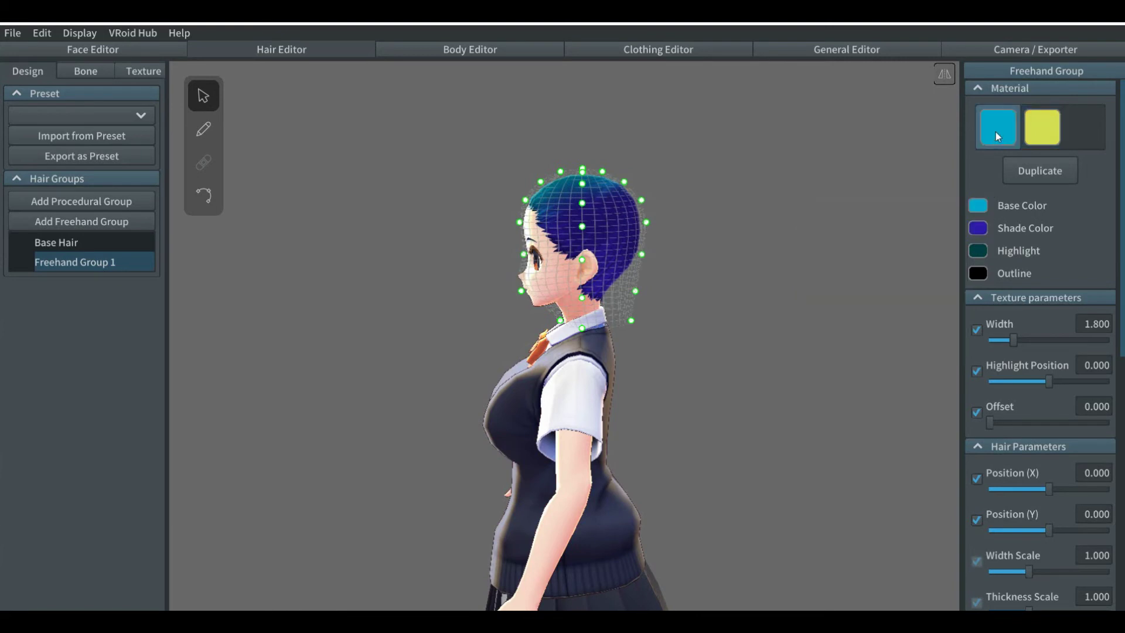
{"action": "left_click", "coordinate": [977, 207]}
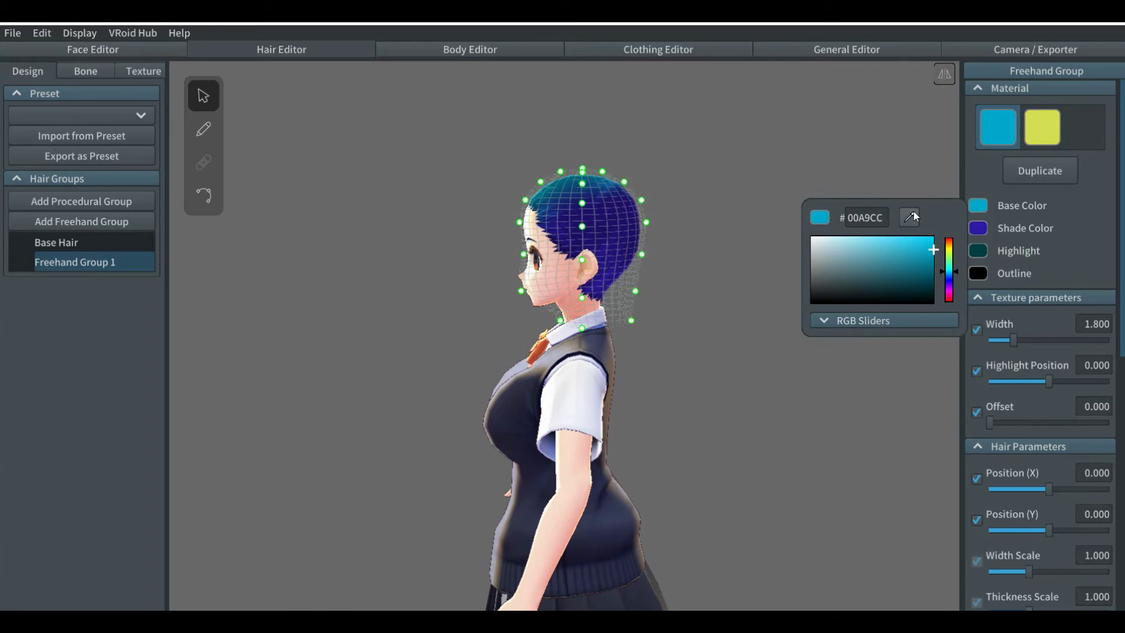
{"action": "left_click", "coordinate": [981, 233]}
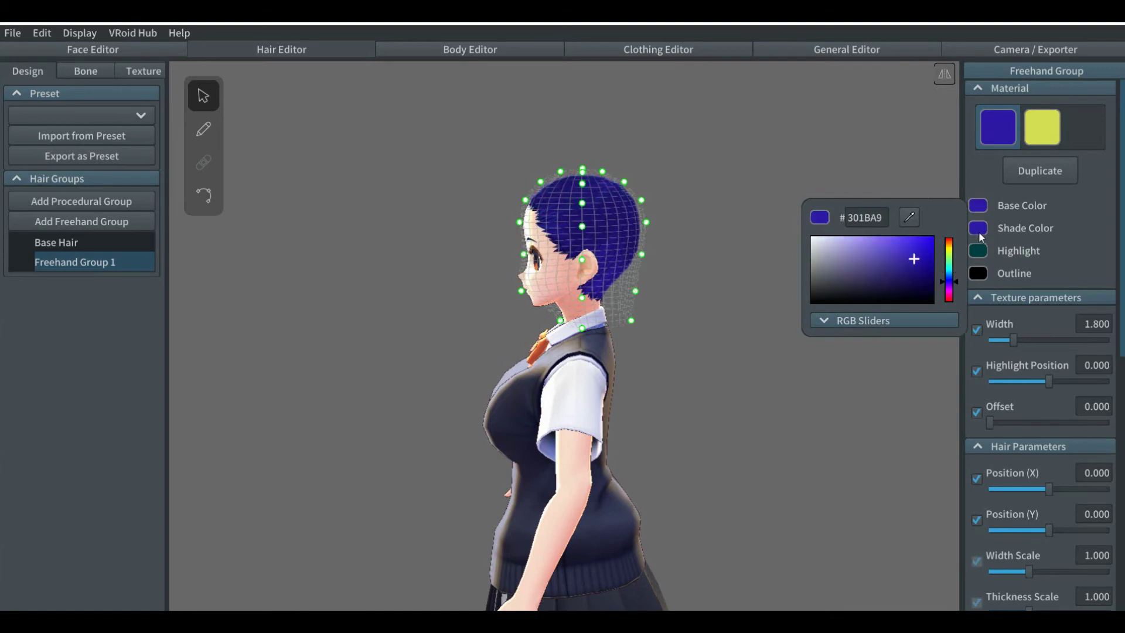
{"action": "key", "text": "ctrl+z"}
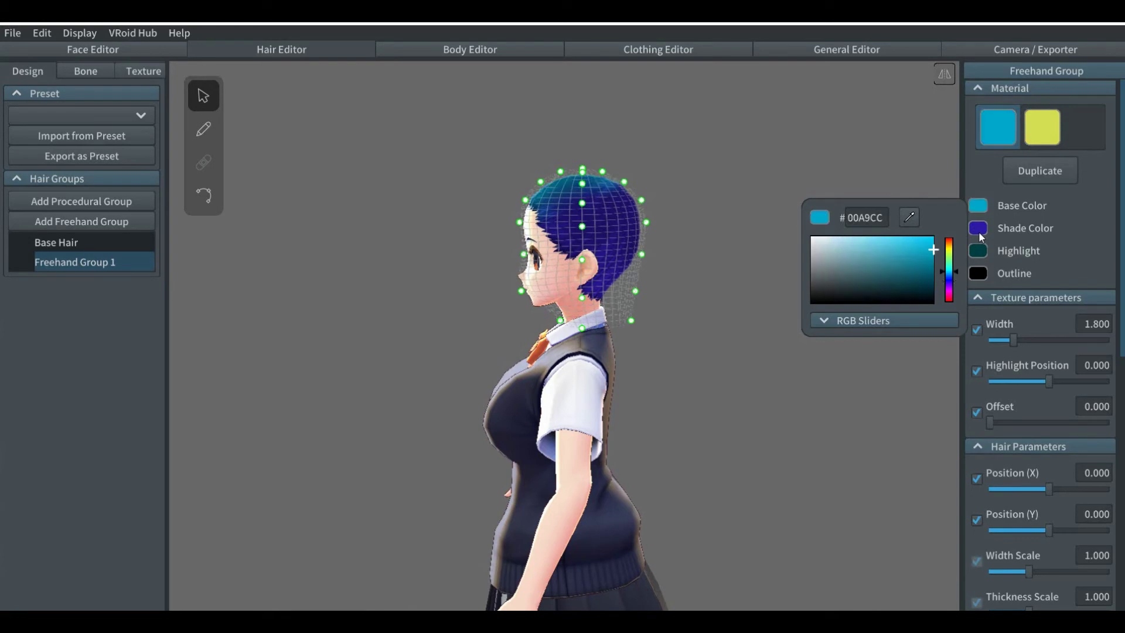
Duplicate the original light blue hair material and set the copy's base color to its shade color, #301BA9.
{"action": "left_click", "coordinate": [1036, 135]}
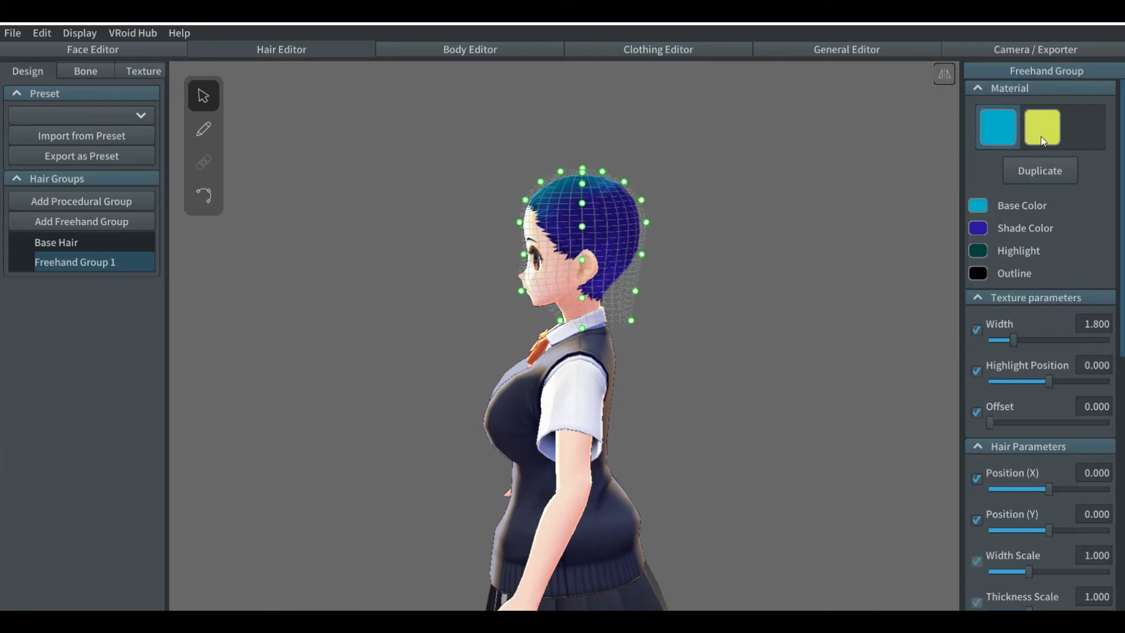
{"action": "left_click", "coordinate": [1040, 135]}
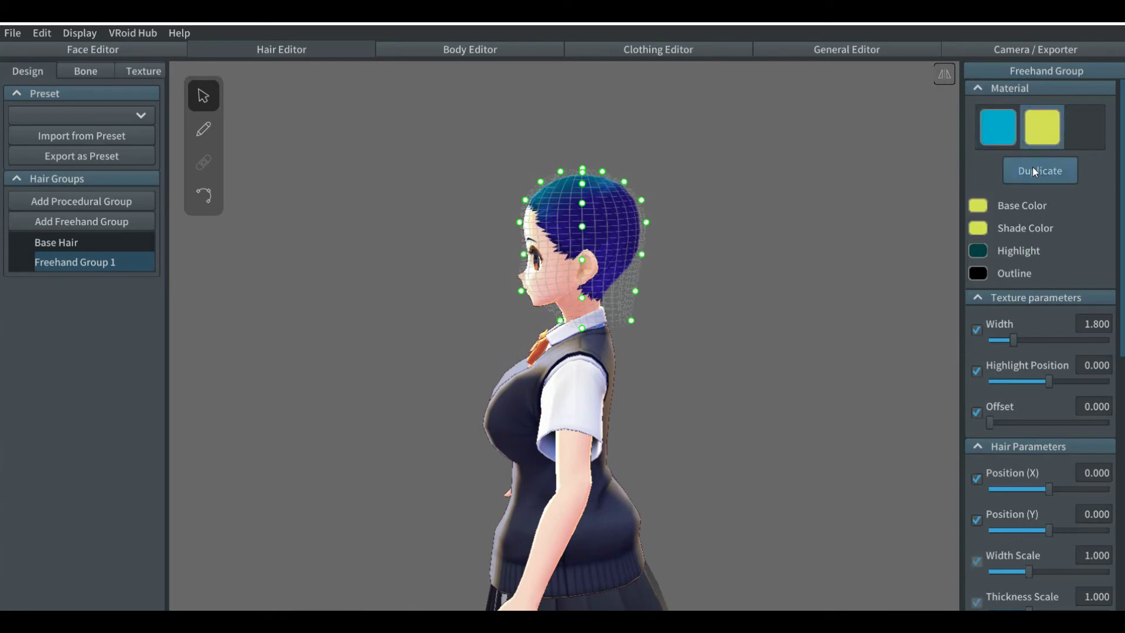
{"action": "left_click", "coordinate": [1008, 142]}
{"action": "left_click", "coordinate": [1024, 166]}
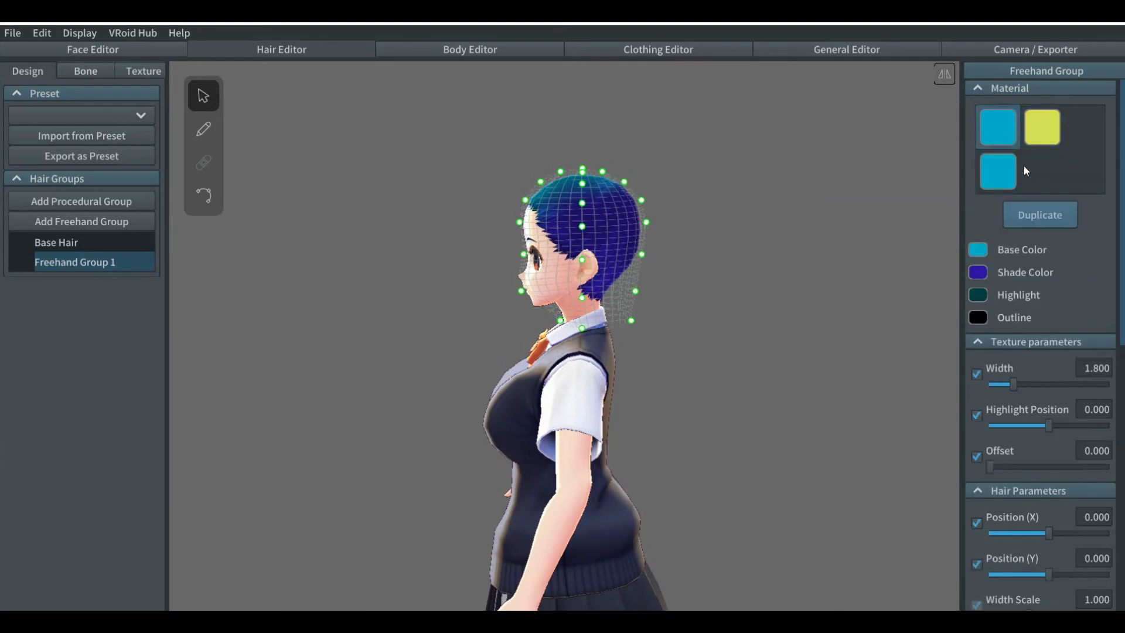
{"action": "left_click", "coordinate": [994, 180]}
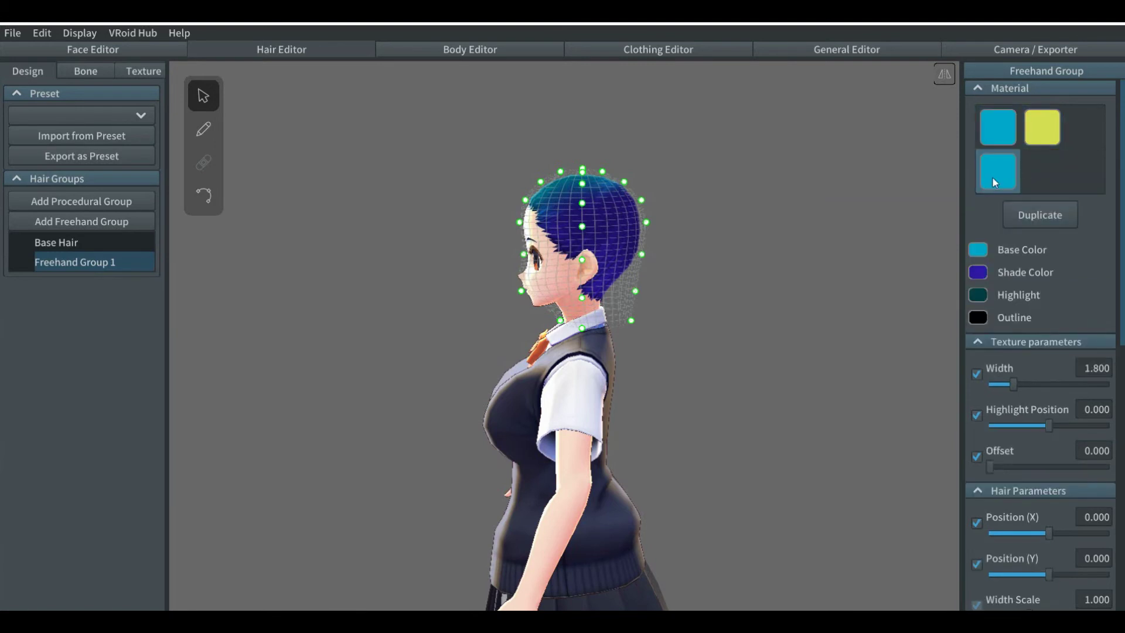
{"action": "left_click", "coordinate": [975, 250]}
{"action": "left_click", "coordinate": [909, 261]}
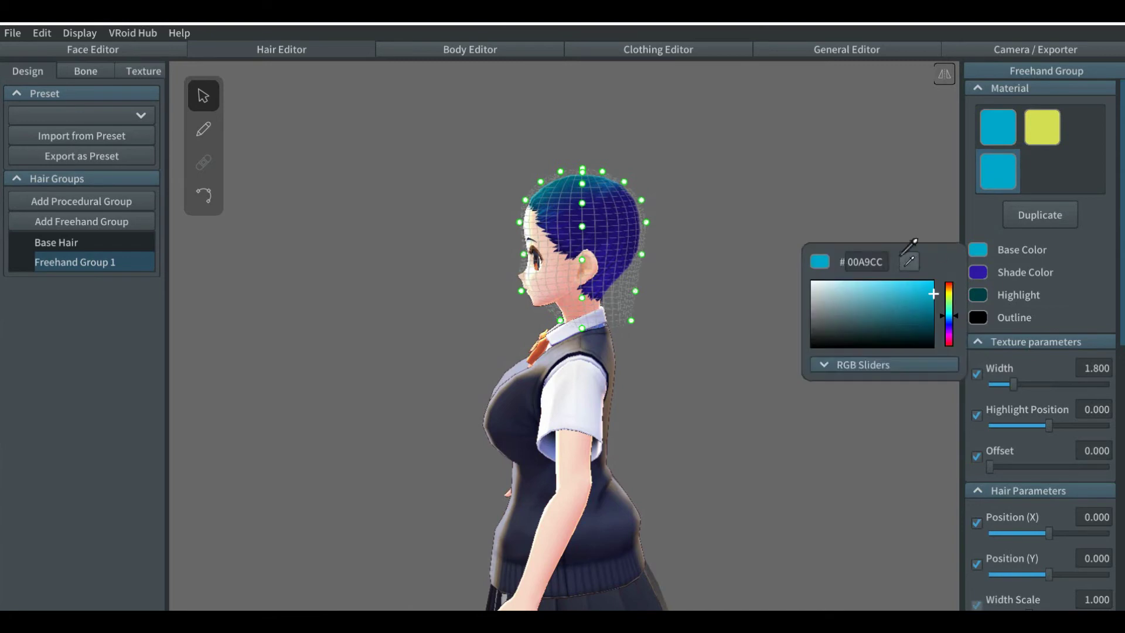
{"action": "left_click", "coordinate": [979, 276]}
{"action": "left_click", "coordinate": [1047, 181]}
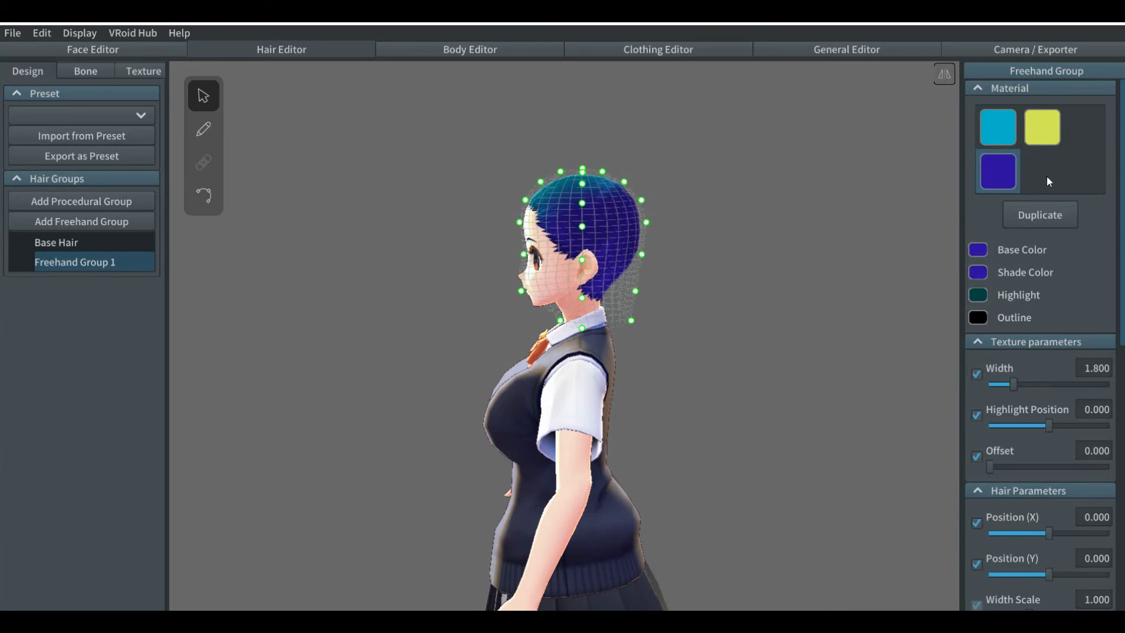
Turn on mirroring and draw a symmetrical pair of hair strands in the dark blue material from the crown down past the cheeks.
{"action": "left_click", "coordinate": [944, 76]}
{"action": "right_click_drag", "start_coordinate": [472, 291], "coordinate": [521, 298]}
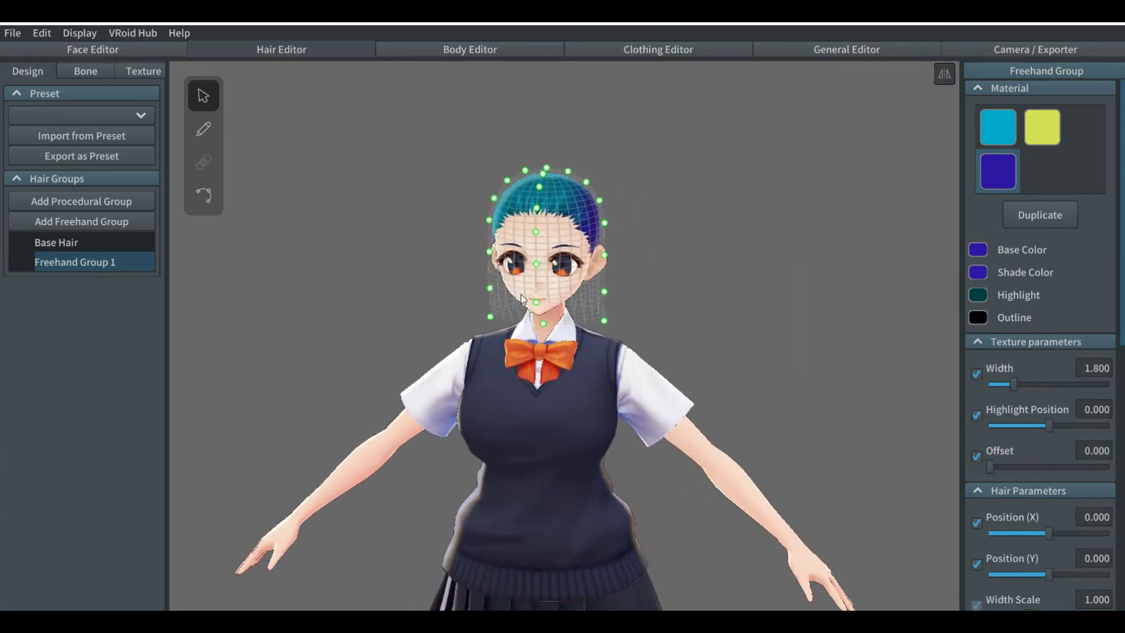
{"action": "left_click", "coordinate": [204, 130]}
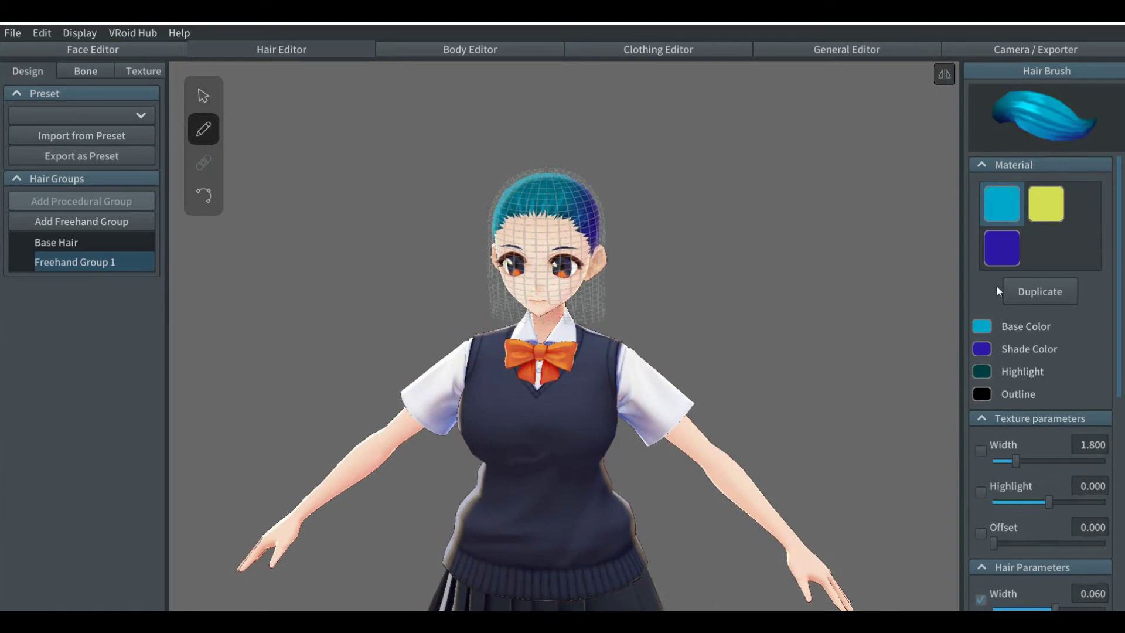
{"action": "left_click", "coordinate": [987, 262]}
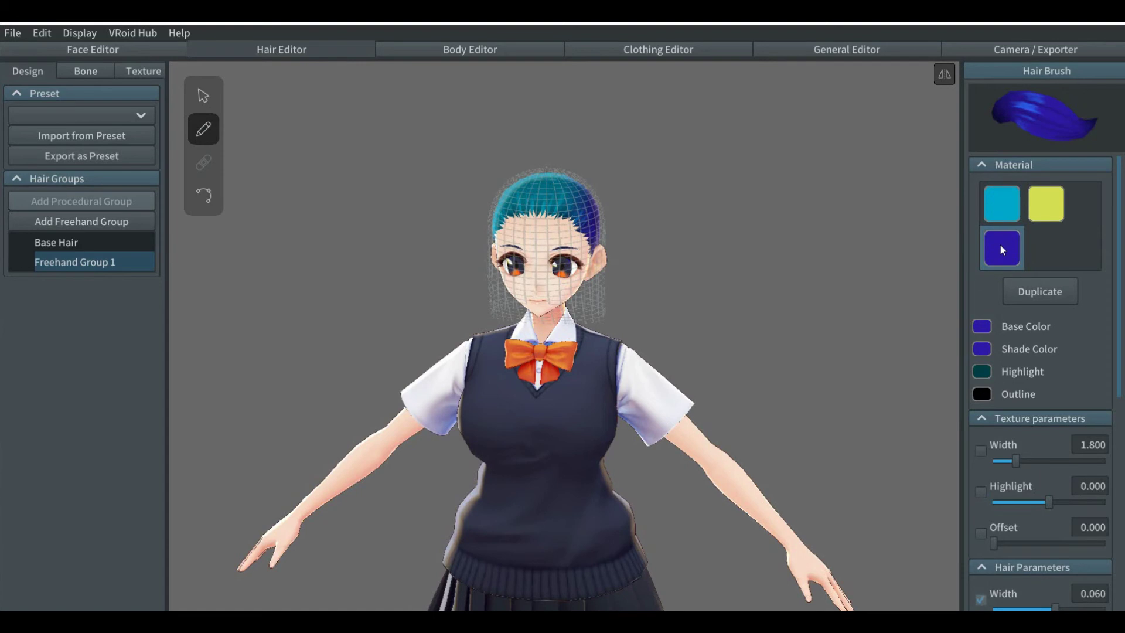
{"action": "right_click_drag", "start_coordinate": [684, 253], "coordinate": [662, 275]}
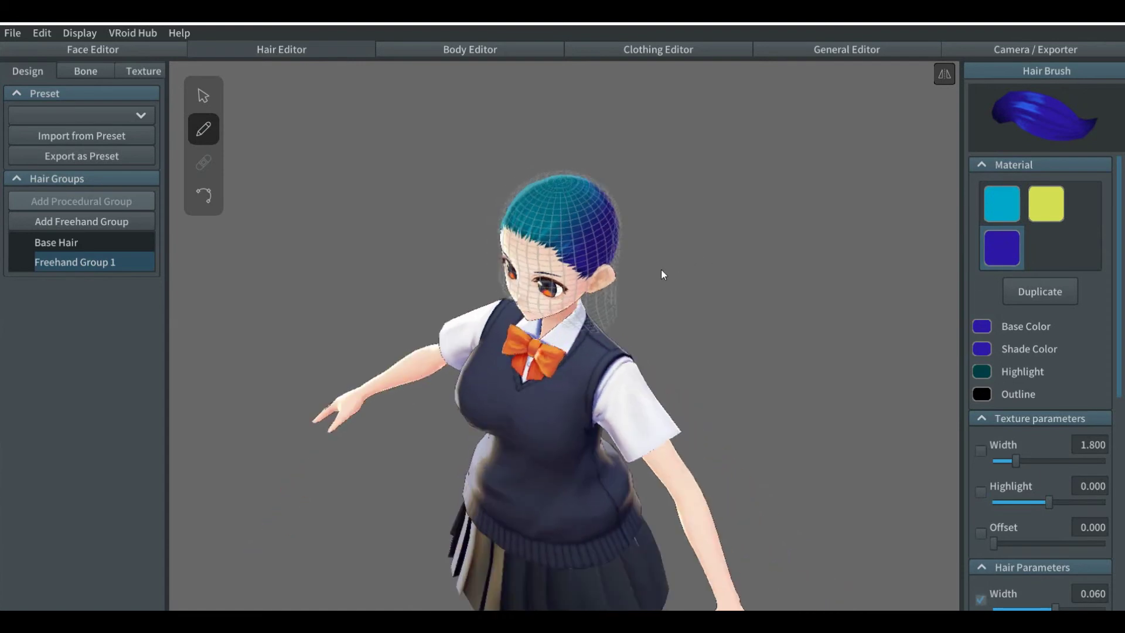
{"action": "left_click_drag", "start_coordinate": [560, 178], "coordinate": [571, 331]}
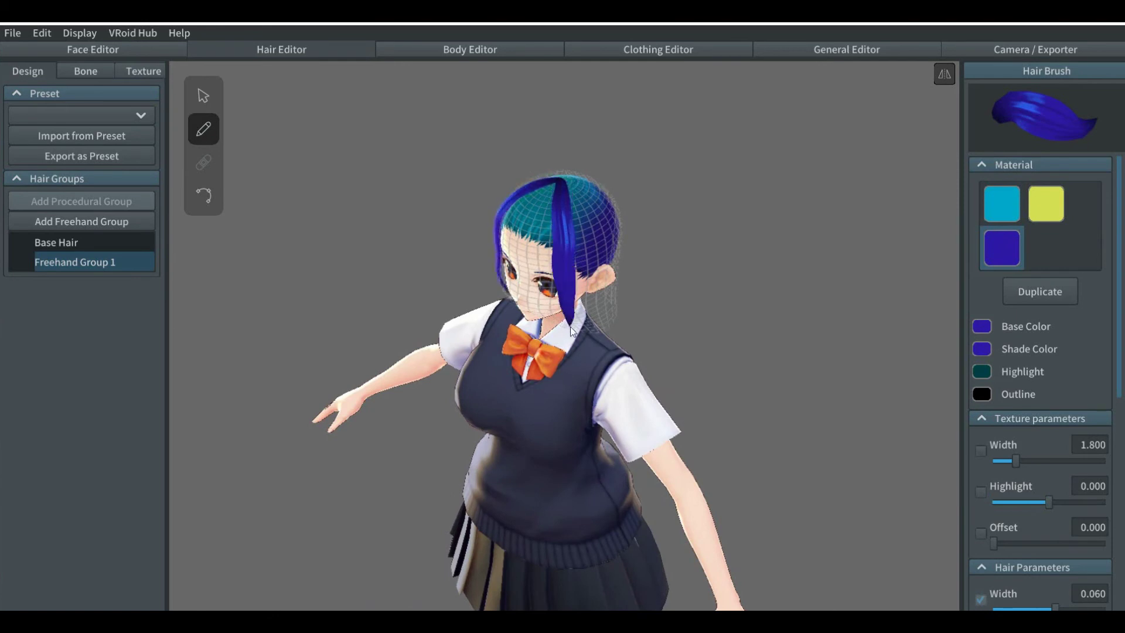
{"action": "right_click_drag", "start_coordinate": [572, 331], "coordinate": [574, 291]}
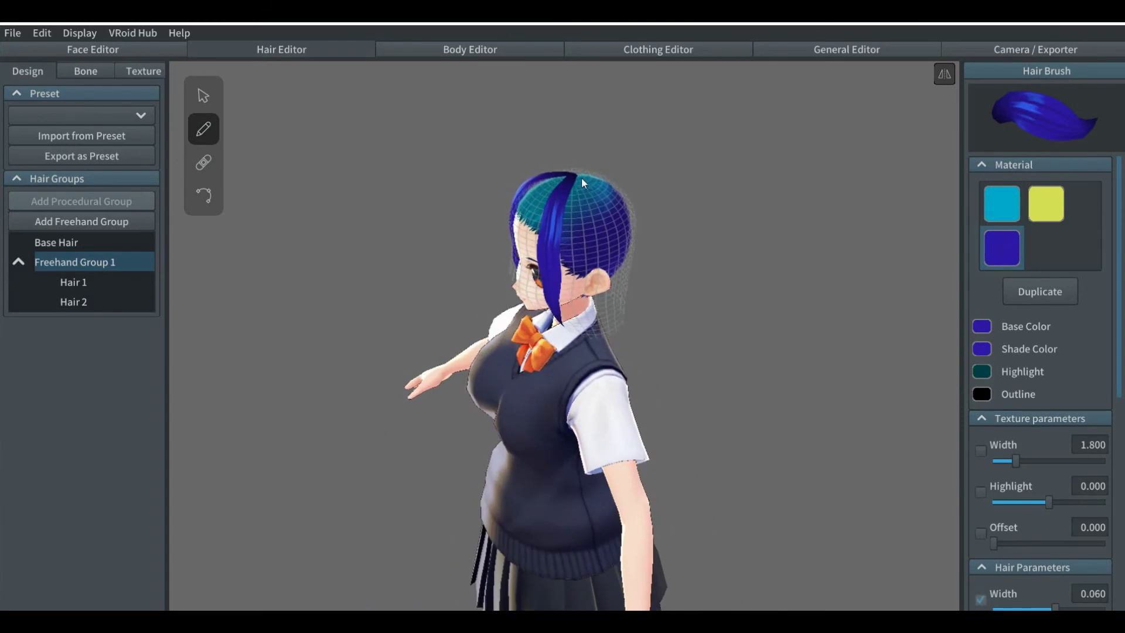
Draw a second mirrored pair of dark blue strands behind the first, and a yellow pair filling the gap between them.
{"action": "left_click_drag", "start_coordinate": [580, 174], "coordinate": [582, 333]}
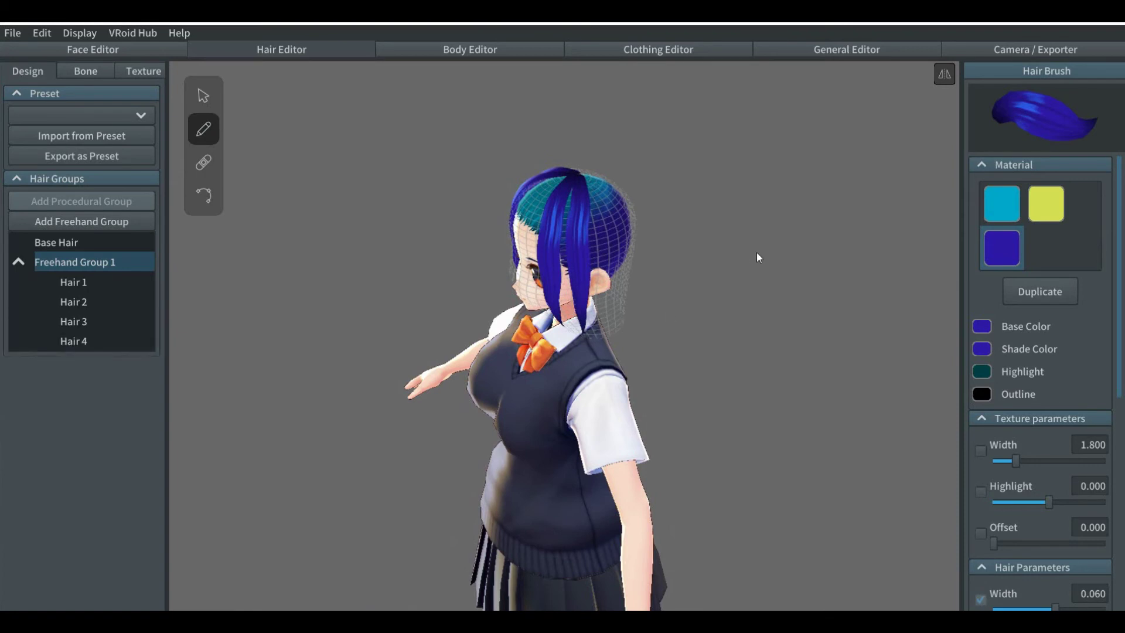
{"action": "left_click", "coordinate": [1037, 206]}
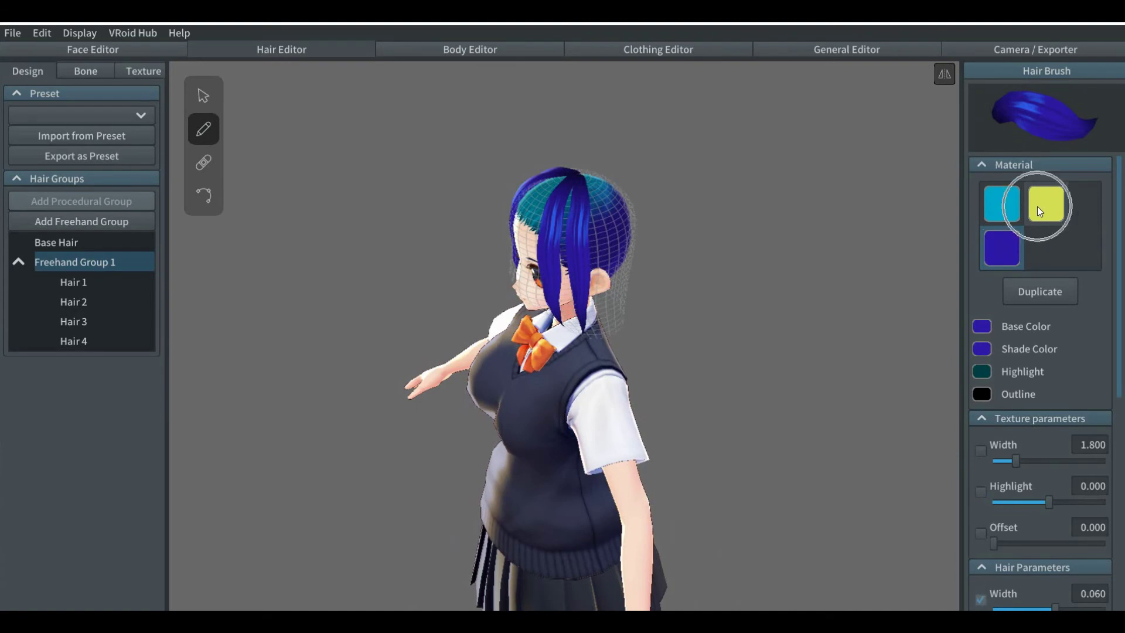
{"action": "left_click", "coordinate": [1037, 207]}
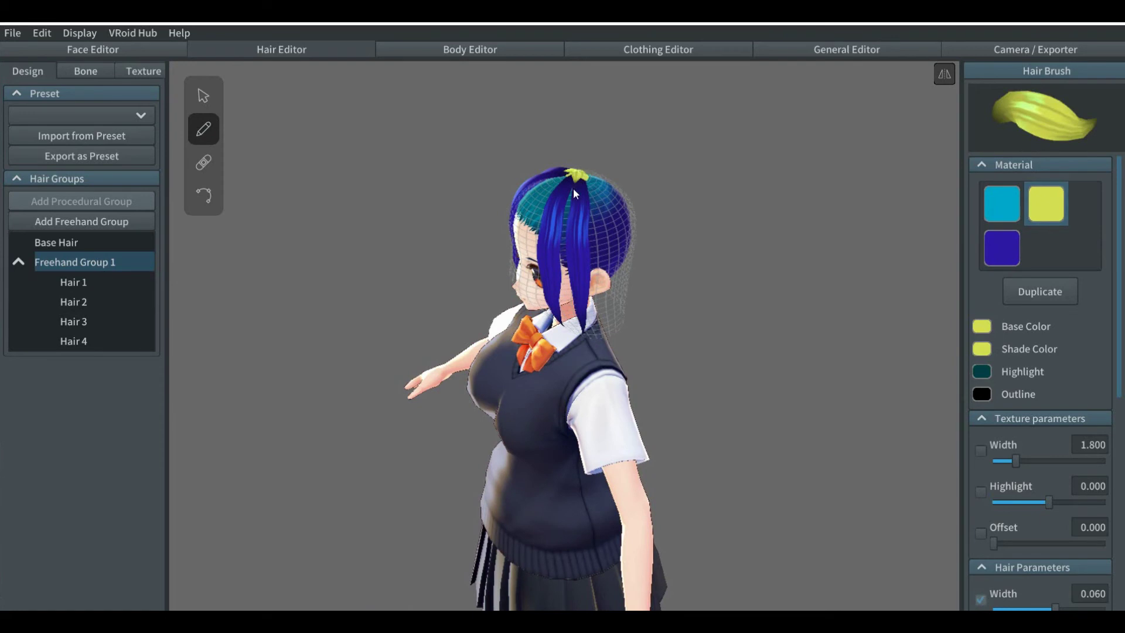
{"action": "left_click_drag", "start_coordinate": [564, 220], "coordinate": [570, 332]}
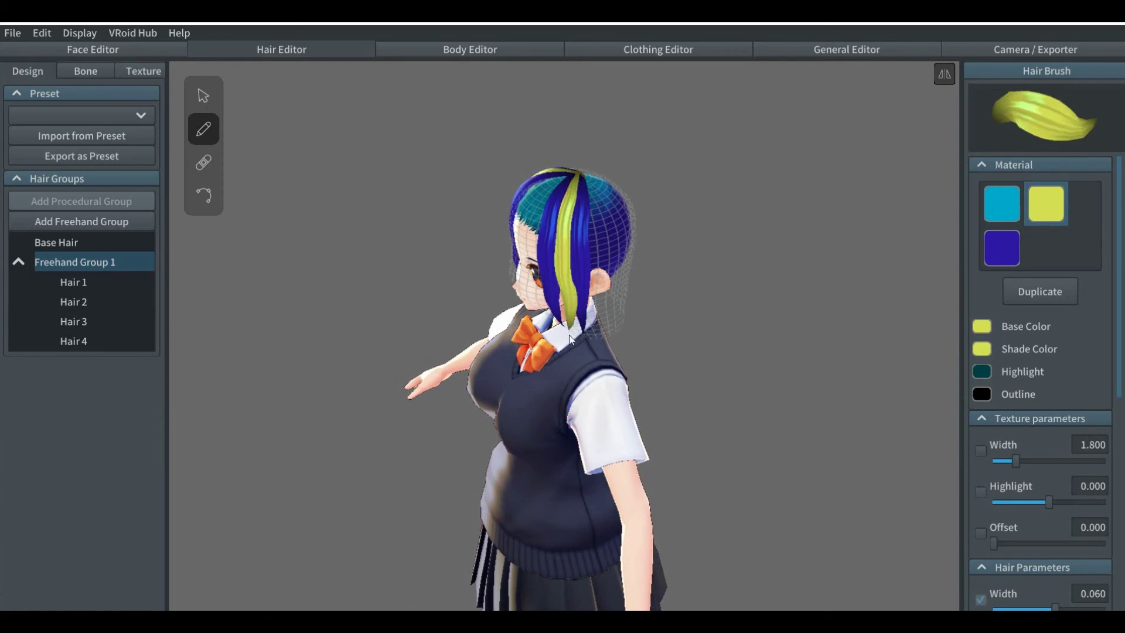
Continue around the sides of the head with a mirrored yellow strand pair over the ears and a dark blue pair behind it.
{"action": "left_click", "coordinate": [999, 253]}
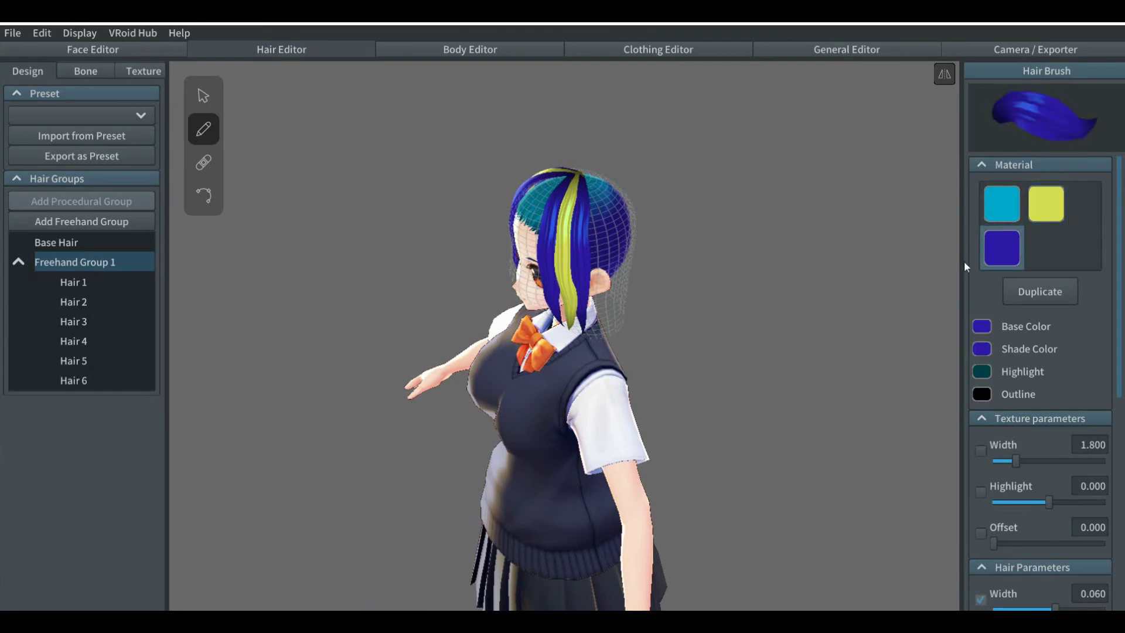
{"action": "left_click", "coordinate": [1046, 207]}
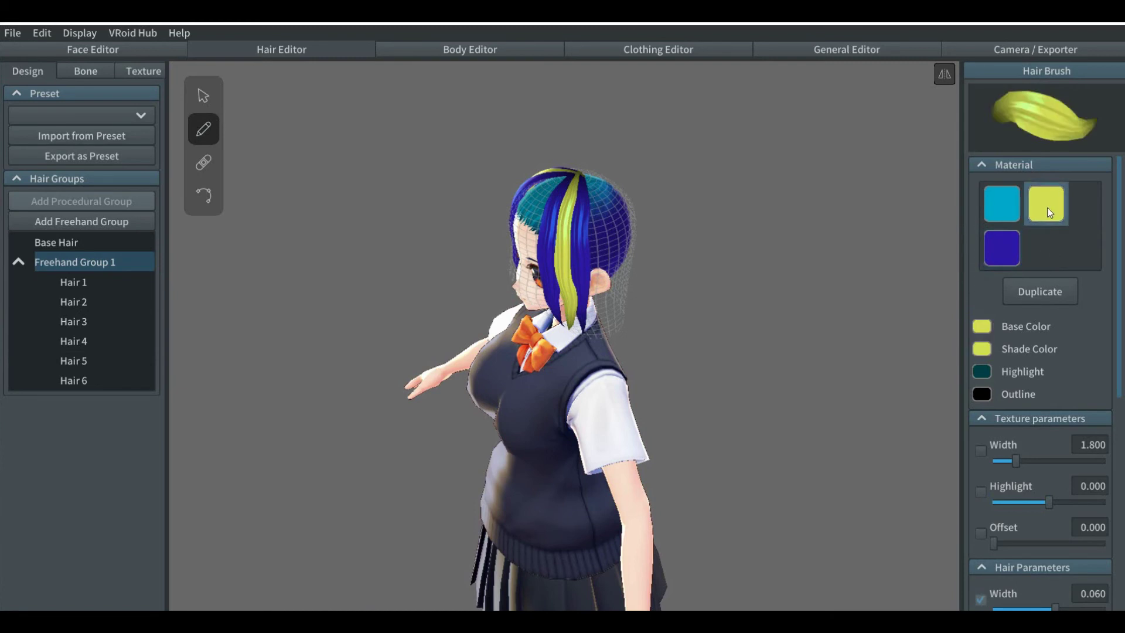
{"action": "right_click_drag", "start_coordinate": [786, 230], "coordinate": [760, 233]}
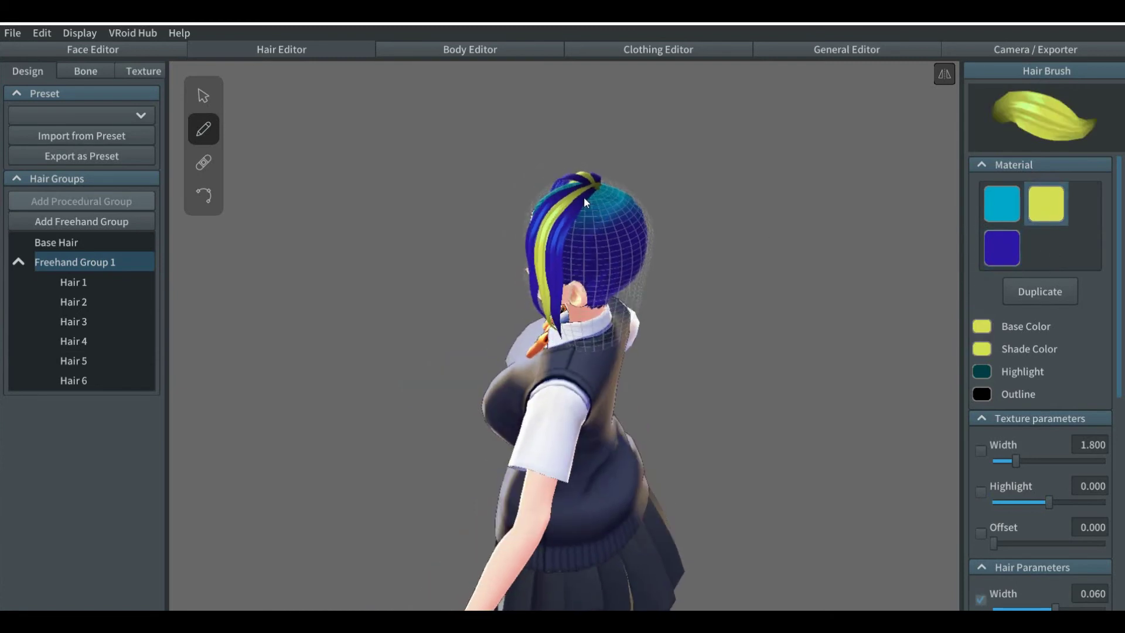
{"action": "mouse_move", "coordinate": [597, 185]}
{"action": "left_mouse_down"}
{"action": "mouse_move", "coordinate": [569, 230]}
{"action": "mouse_move", "coordinate": [561, 348]}
{"action": "left_mouse_up"}
{"action": "left_click", "coordinate": [1000, 250]}
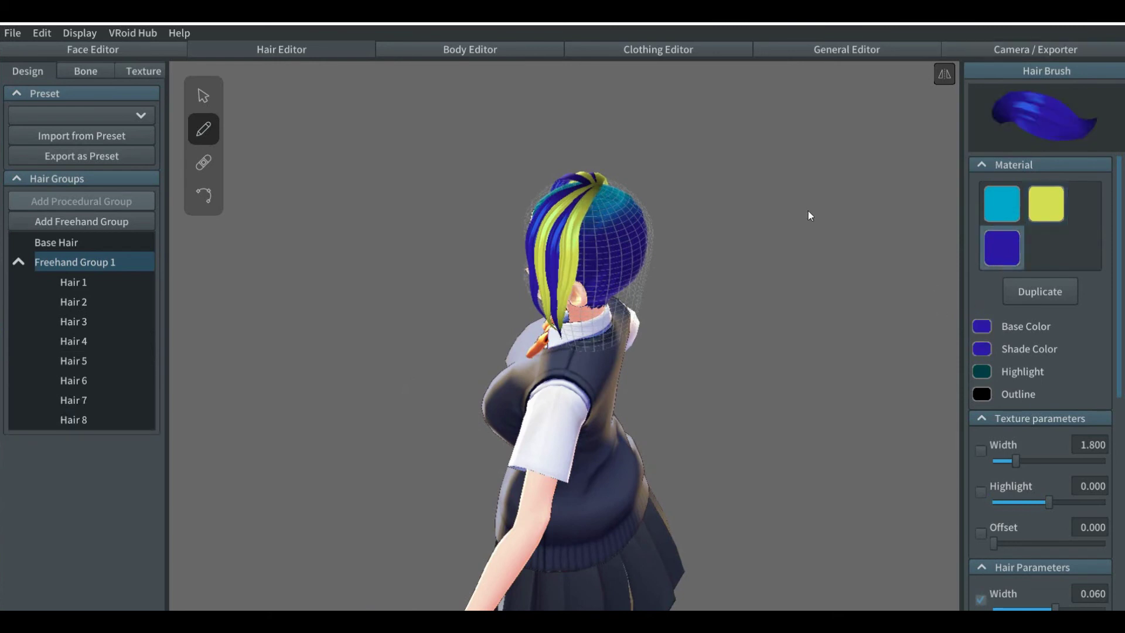
{"action": "left_click_drag", "start_coordinate": [596, 183], "coordinate": [563, 350]}
Draw a mirrored yellow strand pair behind the rearmost dark blue pair and slightly adjust its shape with the strand control tool.
{"action": "left_click", "coordinate": [1035, 208]}
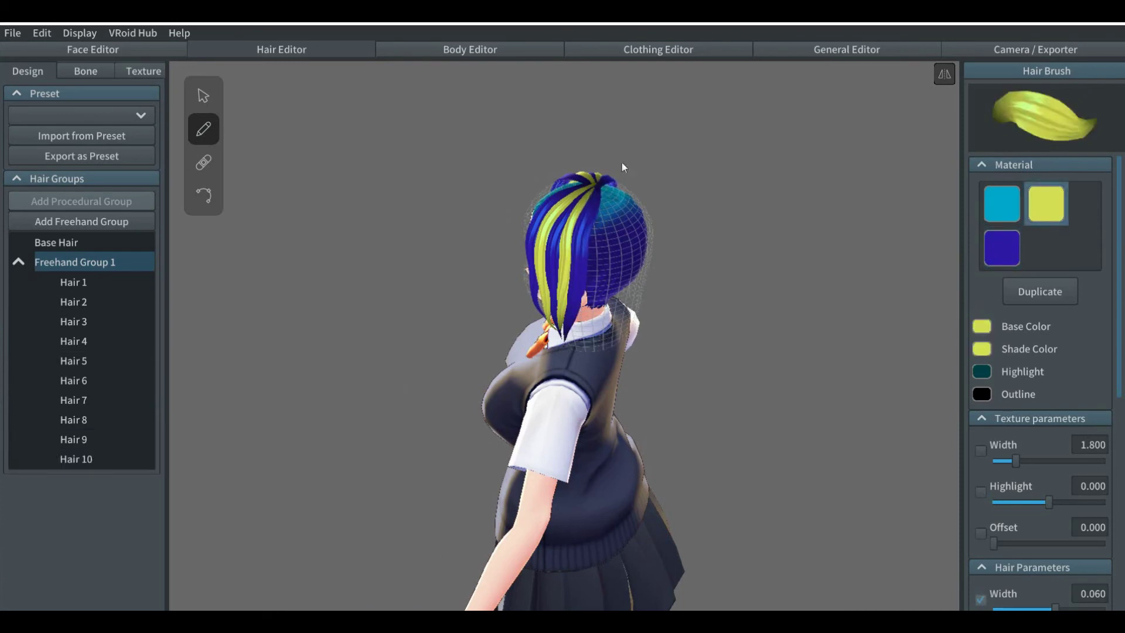
{"action": "left_click_drag", "start_coordinate": [592, 185], "coordinate": [575, 349]}
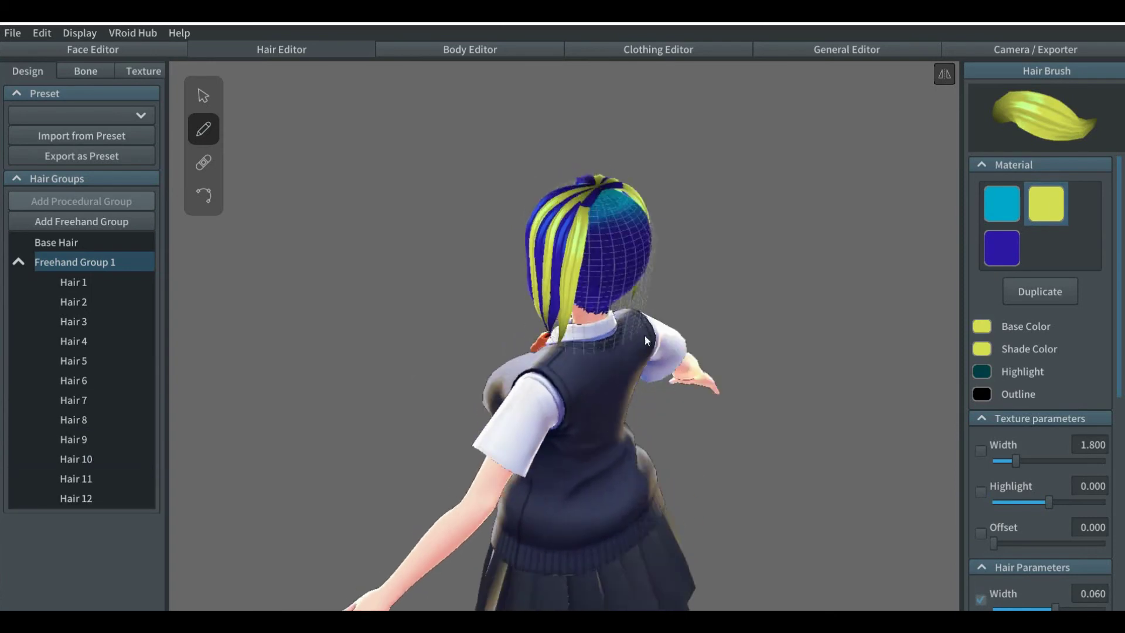
{"action": "left_click", "coordinate": [206, 200]}
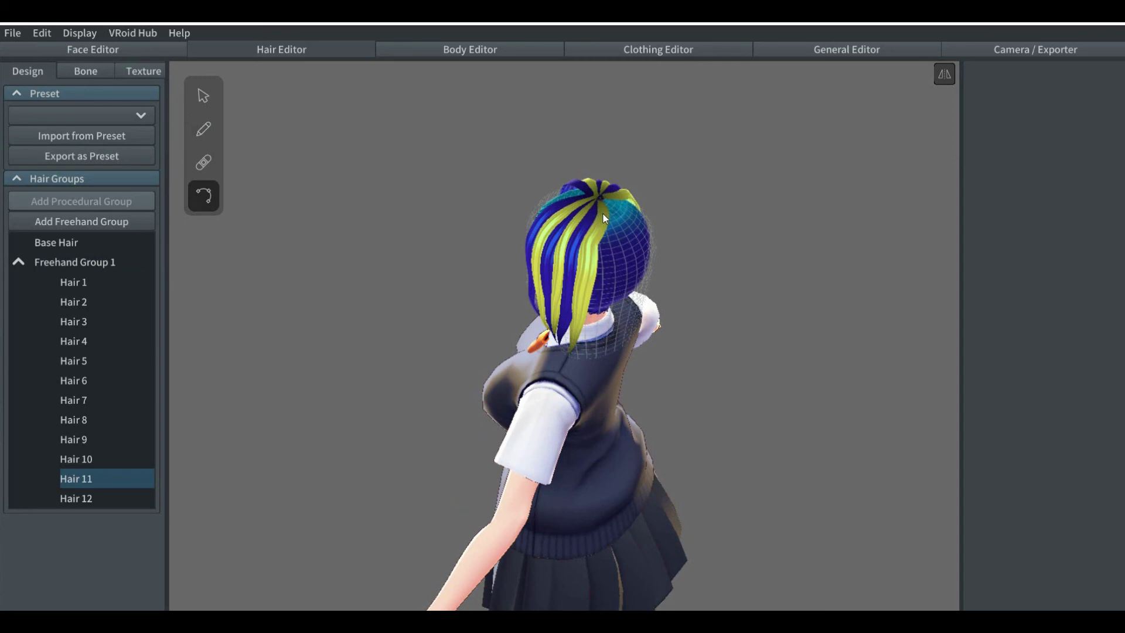
{"action": "left_click_drag", "start_coordinate": [589, 246], "coordinate": [594, 248]}
Draw a mirrored dark blue strand pair from the crown down the back of the head, beside the rearmost yellow strands.
{"action": "left_click", "coordinate": [203, 127]}
{"action": "left_click", "coordinate": [997, 244]}
{"action": "right_click_drag", "start_coordinate": [826, 285], "coordinate": [736, 277]}
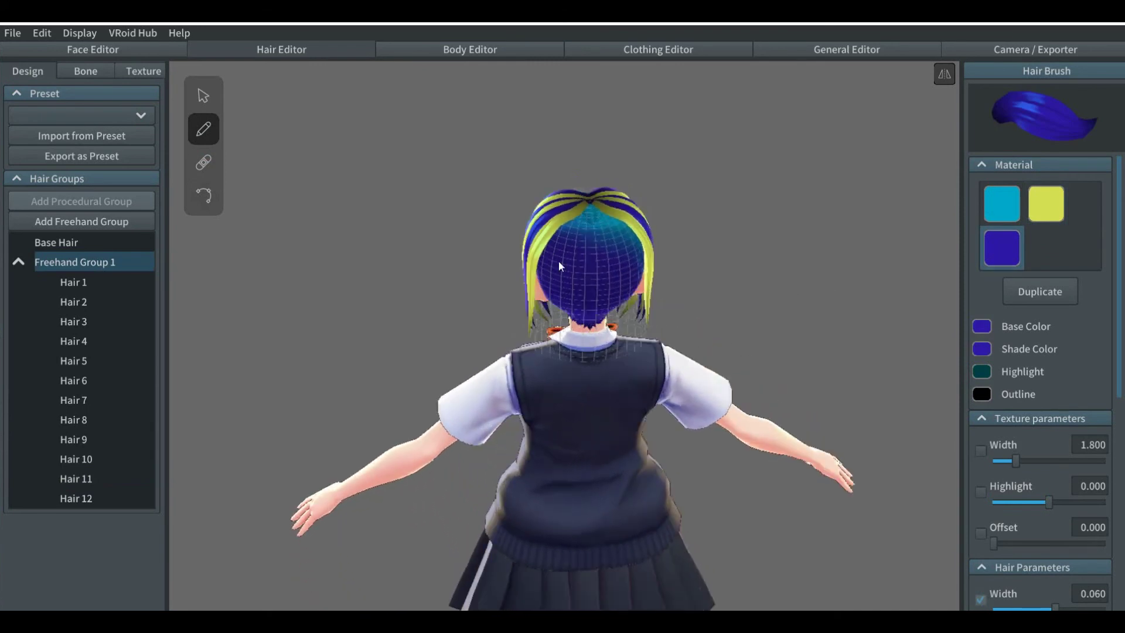
{"action": "right_click_drag", "start_coordinate": [574, 249], "coordinate": [578, 253]}
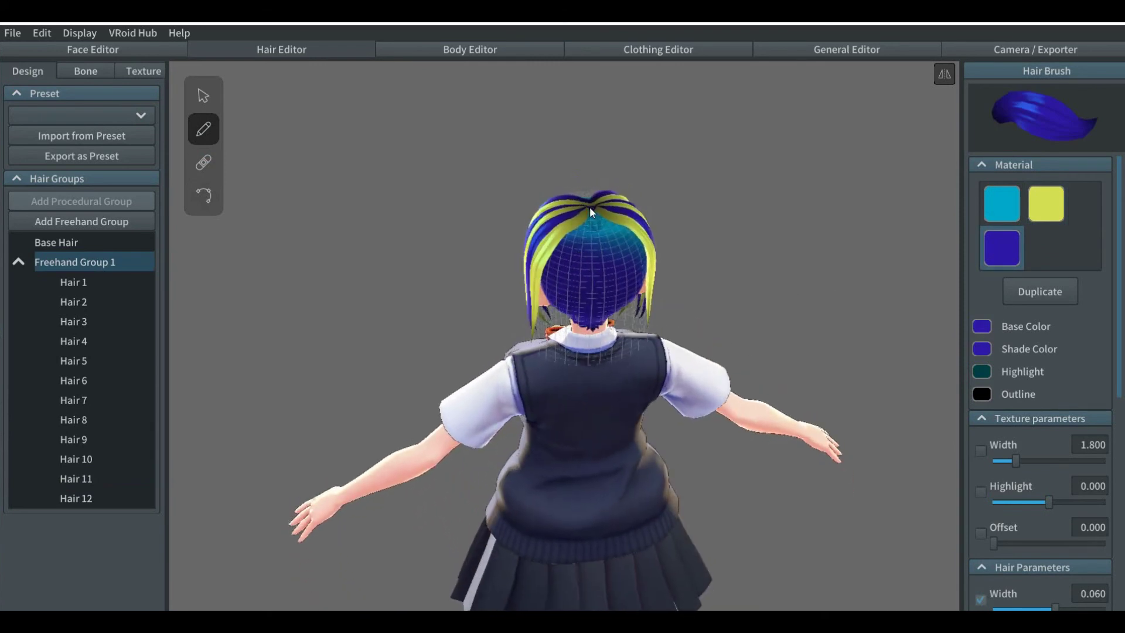
{"action": "mouse_move", "coordinate": [592, 209]}
{"action": "left_mouse_down"}
{"action": "mouse_move", "coordinate": [549, 278]}
{"action": "mouse_move", "coordinate": [535, 347]}
{"action": "left_mouse_up"}
Add a mirrored yellow strand pair on the back of the head and a dark blue pair beside it, working toward the center.
{"action": "mouse_move", "coordinate": [482, 319]}
{"action": "right_mouse_down"}
{"action": "mouse_move", "coordinate": [499, 318]}
{"action": "mouse_move", "coordinate": [473, 314]}
{"action": "right_mouse_up"}
{"action": "left_click", "coordinate": [1050, 198]}
{"action": "mouse_move", "coordinate": [879, 234]}
{"action": "right_mouse_down"}
{"action": "mouse_move", "coordinate": [744, 249]}
{"action": "mouse_move", "coordinate": [546, 224]}
{"action": "right_mouse_up"}
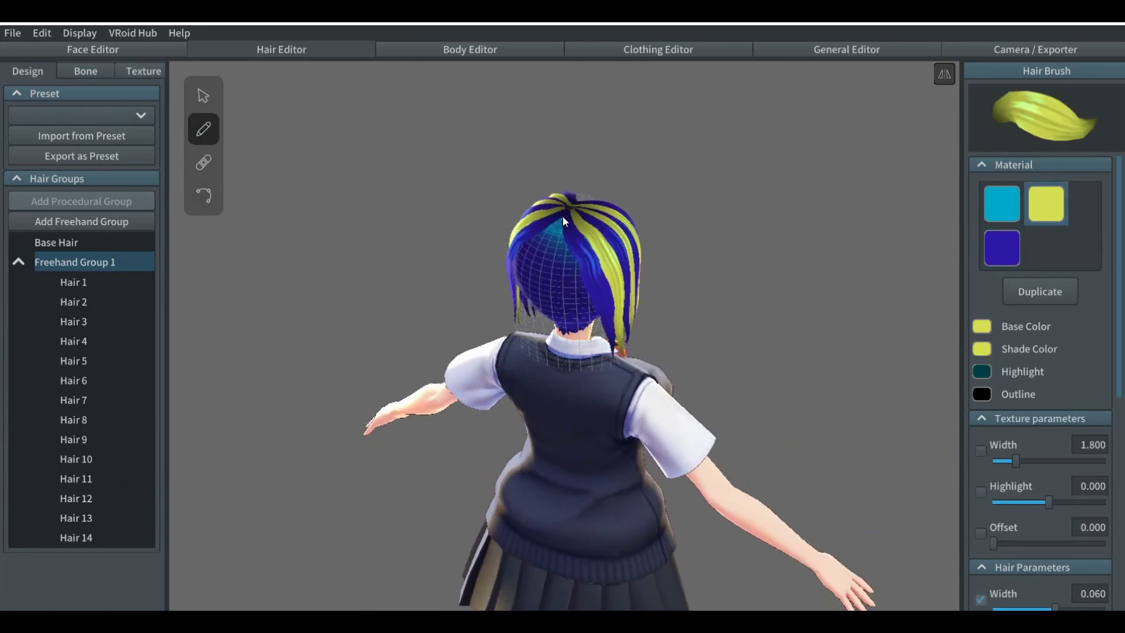
{"action": "left_click_drag", "start_coordinate": [567, 247], "coordinate": [605, 366]}
{"action": "left_click", "coordinate": [1002, 257]}
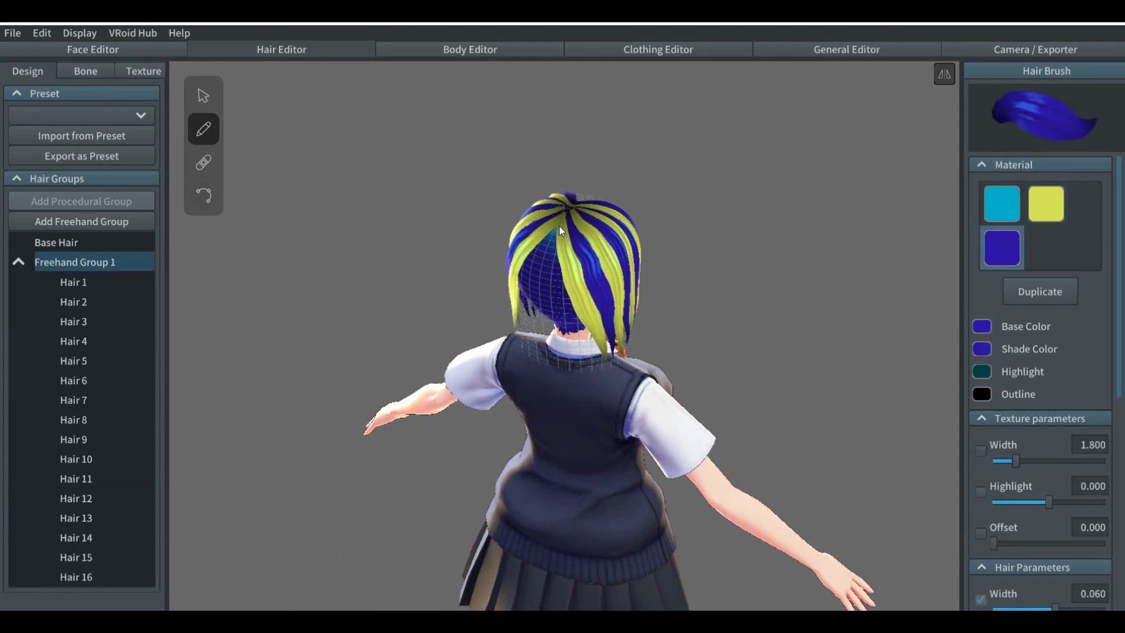
{"action": "mouse_move", "coordinate": [563, 215]}
{"action": "left_mouse_down"}
{"action": "mouse_move", "coordinate": [554, 270]}
{"action": "mouse_move", "coordinate": [575, 331]}
{"action": "mouse_move", "coordinate": [597, 365]}
{"action": "mouse_move", "coordinate": [632, 363]}
{"action": "left_mouse_up"}
Draw a mirrored yellow strand pair over the remaining gap at the back, from below the crown down to the collar.
{"action": "right_click_drag", "start_coordinate": [704, 359], "coordinate": [714, 346]}
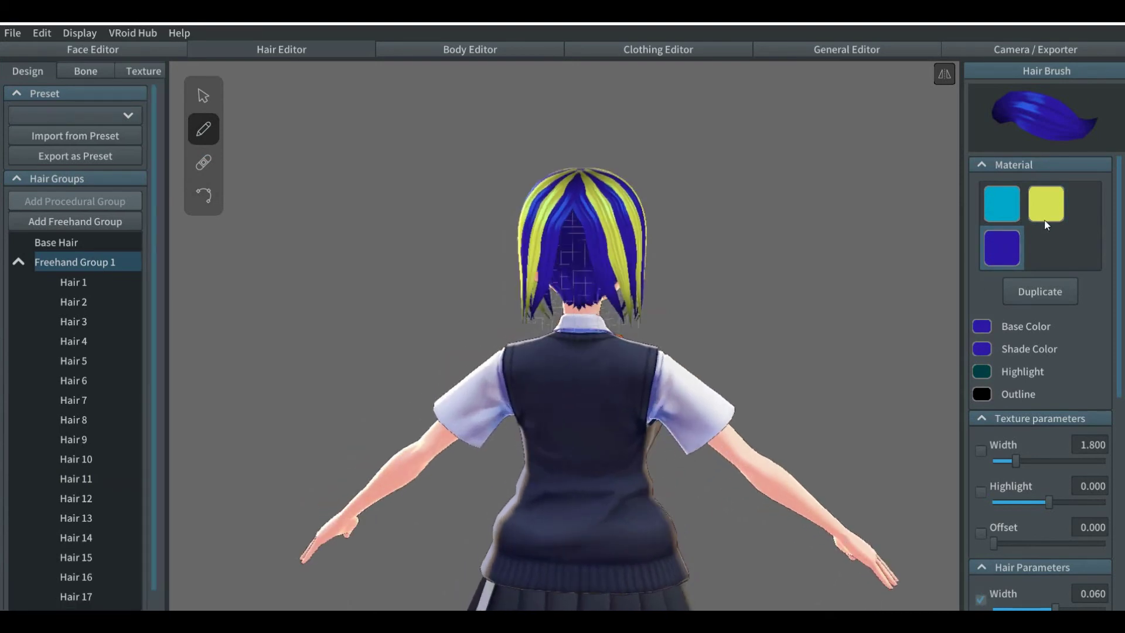
{"action": "left_click", "coordinate": [1046, 205]}
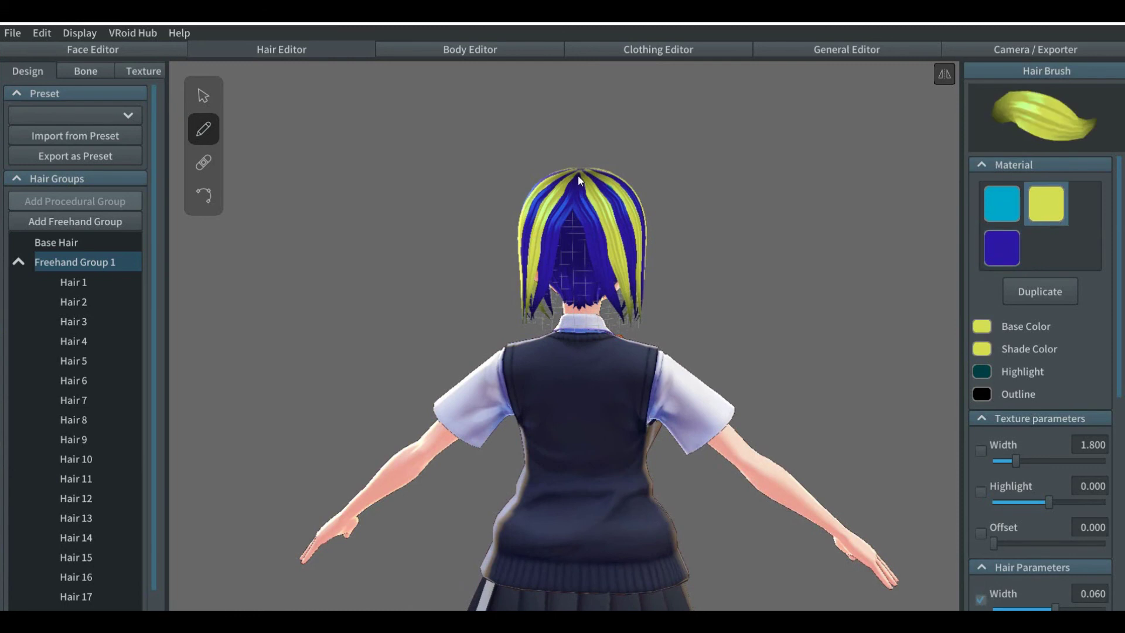
{"action": "left_click_drag", "start_coordinate": [578, 184], "coordinate": [580, 201]}
{"action": "left_click_drag", "start_coordinate": [582, 240], "coordinate": [618, 336]}
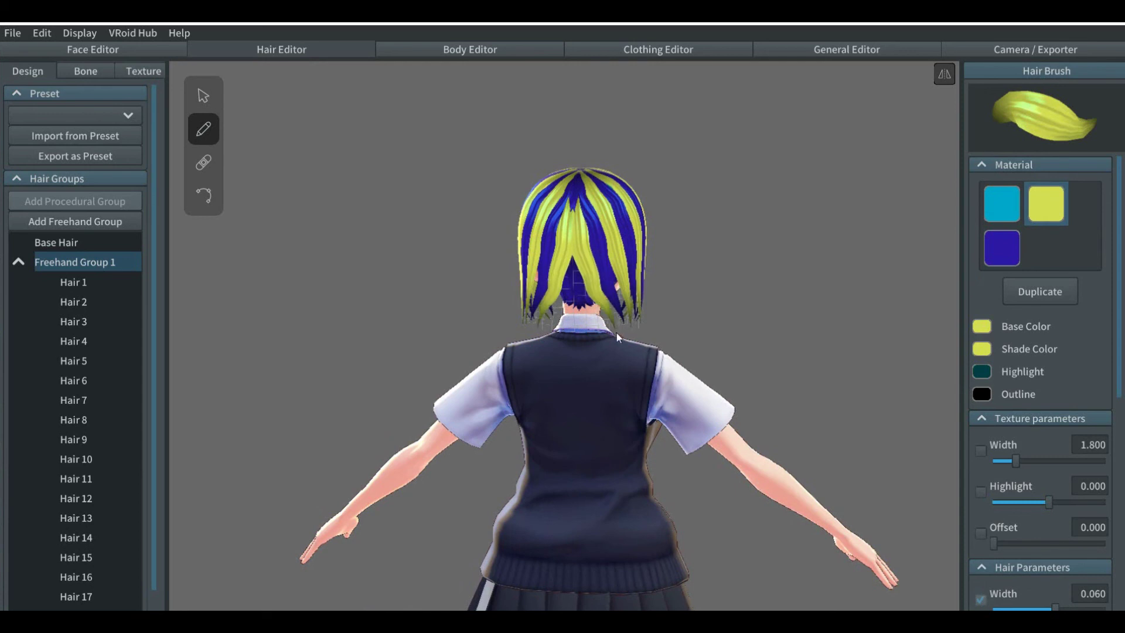
Draw a mirrored dark blue strand pair inside the innermost yellow pair at the back, undoing and redrawing it angled further outward.
{"action": "left_click", "coordinate": [1000, 250]}
{"action": "mouse_move", "coordinate": [573, 198]}
{"action": "left_mouse_down"}
{"action": "mouse_move", "coordinate": [575, 290]}
{"action": "mouse_move", "coordinate": [589, 334]}
{"action": "left_mouse_up"}
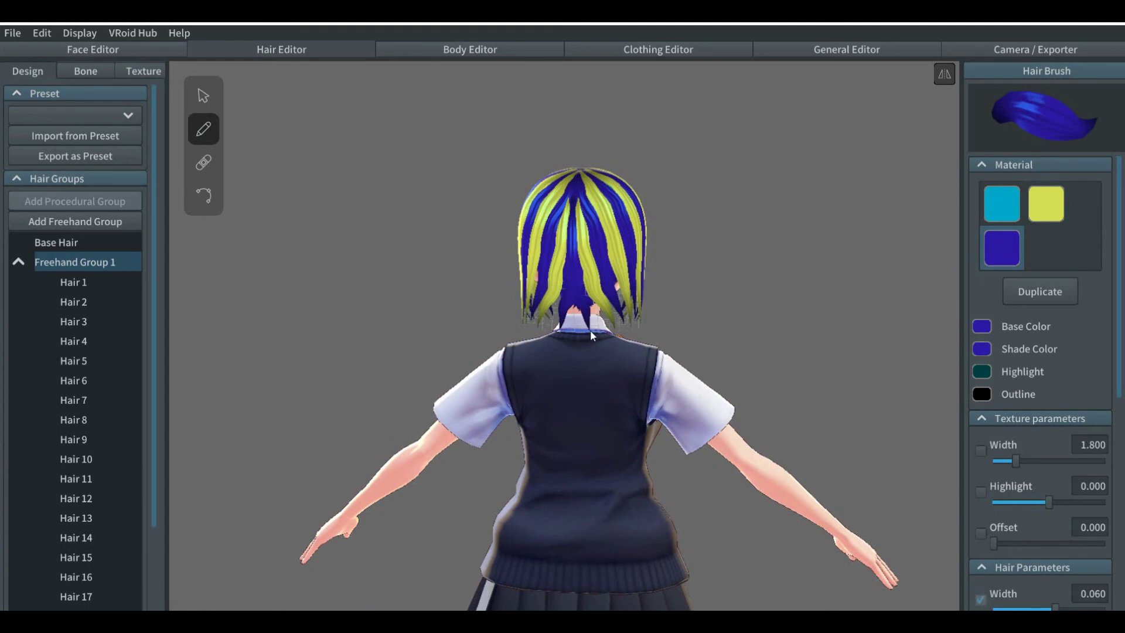
{"action": "key", "text": "ctrl+z"}
{"action": "mouse_move", "coordinate": [576, 197]}
{"action": "left_mouse_down"}
{"action": "mouse_move", "coordinate": [576, 267]}
{"action": "mouse_move", "coordinate": [600, 329]}
{"action": "left_mouse_up"}
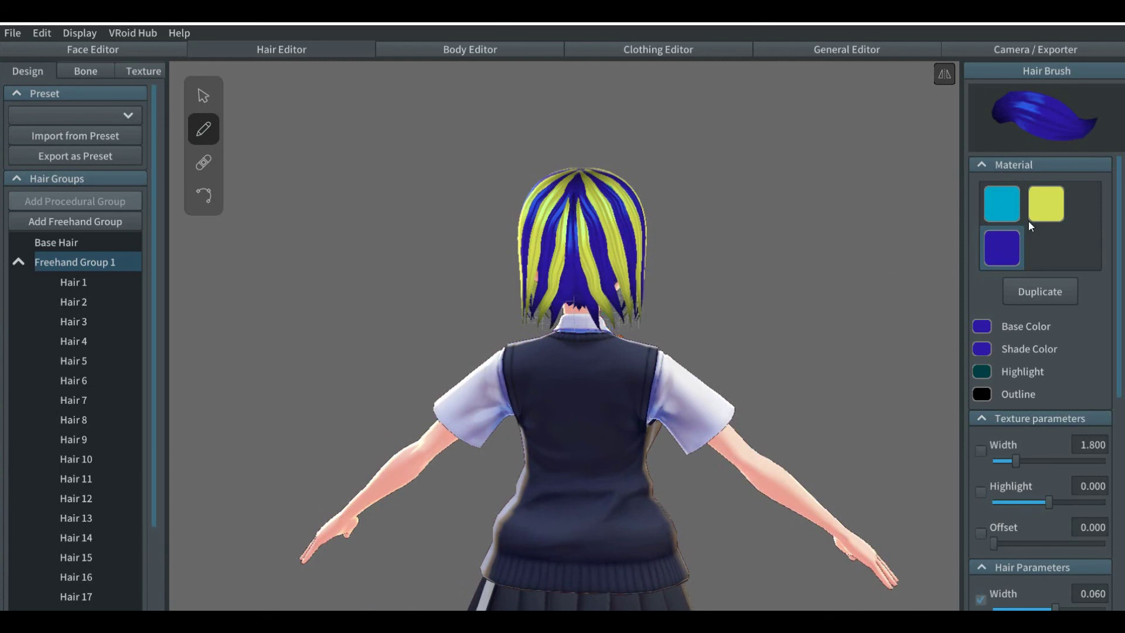
Fill the center back with a mirrored yellow strand pair, redrawn once with more spread, and a dark blue pair straight down the middle.
{"action": "left_click", "coordinate": [1045, 204]}
{"action": "left_click_drag", "start_coordinate": [575, 203], "coordinate": [577, 326]}
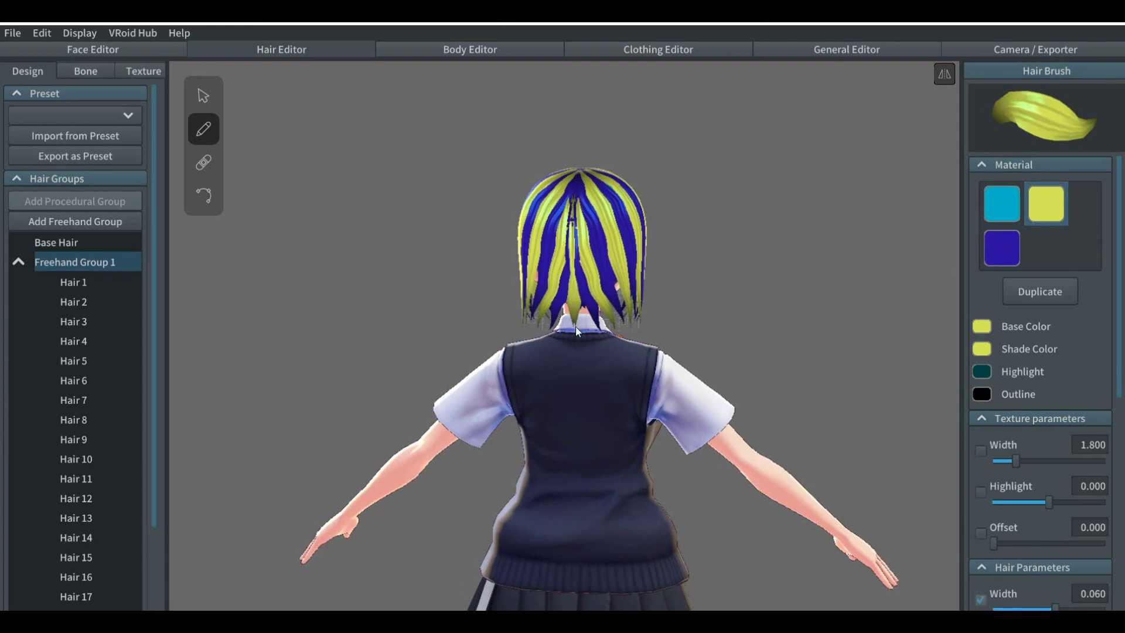
{"action": "key", "text": "ctrl+z"}
{"action": "left_click_drag", "start_coordinate": [574, 198], "coordinate": [587, 332]}
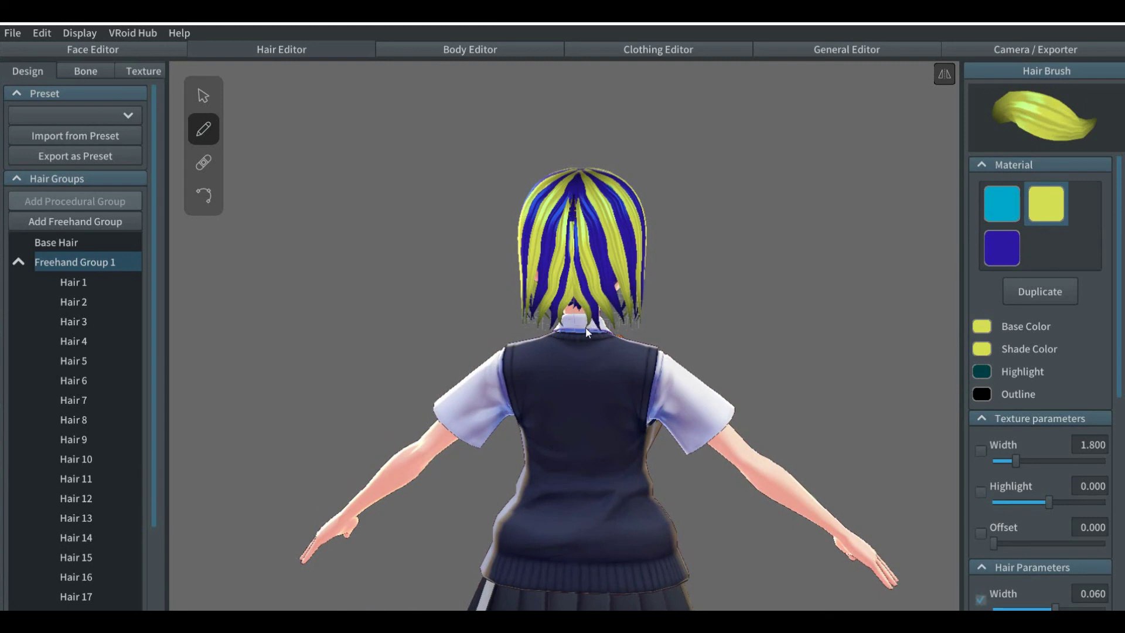
{"action": "left_click", "coordinate": [1013, 252]}
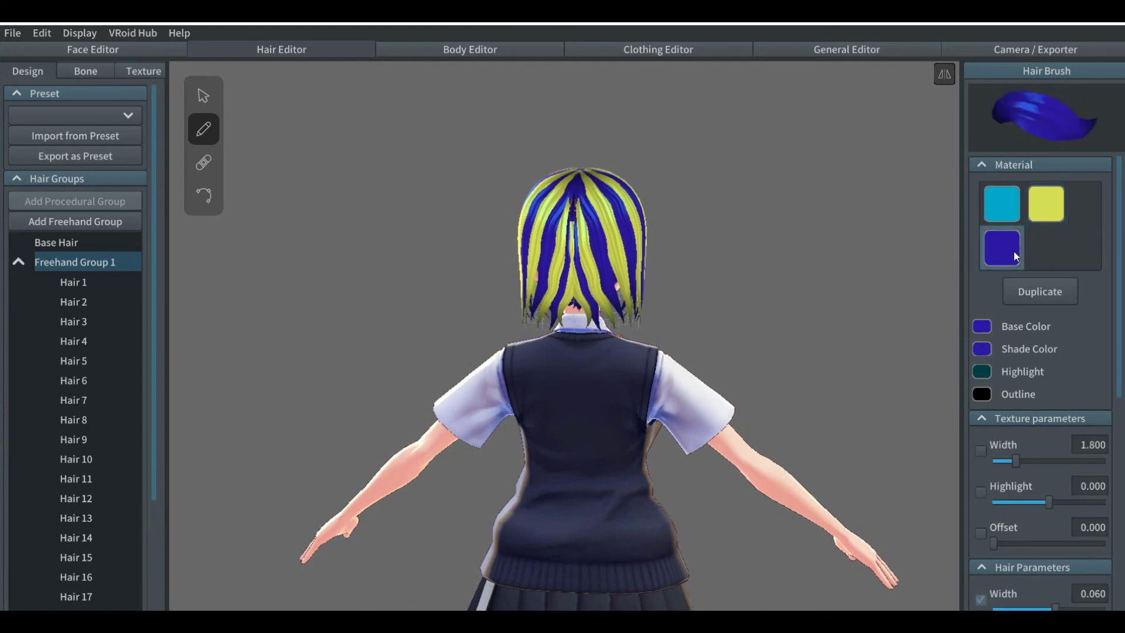
{"action": "left_click_drag", "start_coordinate": [573, 199], "coordinate": [577, 338]}
Draw a mirrored yellow strand pair at the front, from the center parting down both sides of the forehead.
{"action": "right_click_drag", "start_coordinate": [699, 312], "coordinate": [591, 330]}
{"action": "left_click", "coordinate": [1046, 203]}
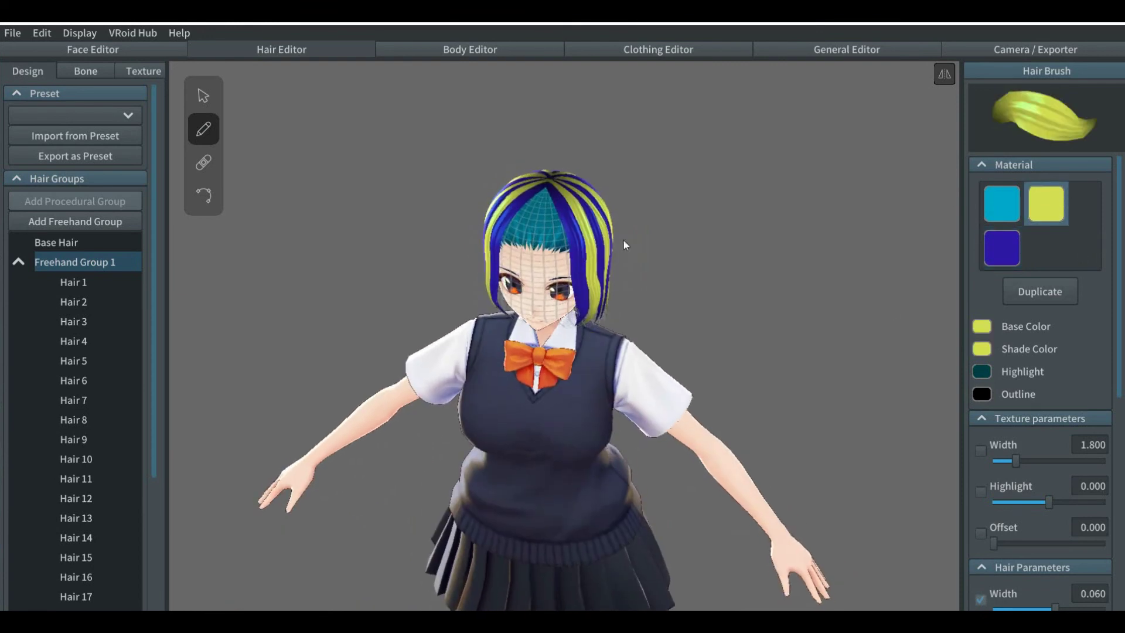
{"action": "left_click_drag", "start_coordinate": [547, 192], "coordinate": [574, 279]}
{"action": "right_click_drag", "start_coordinate": [650, 311], "coordinate": [658, 294]}
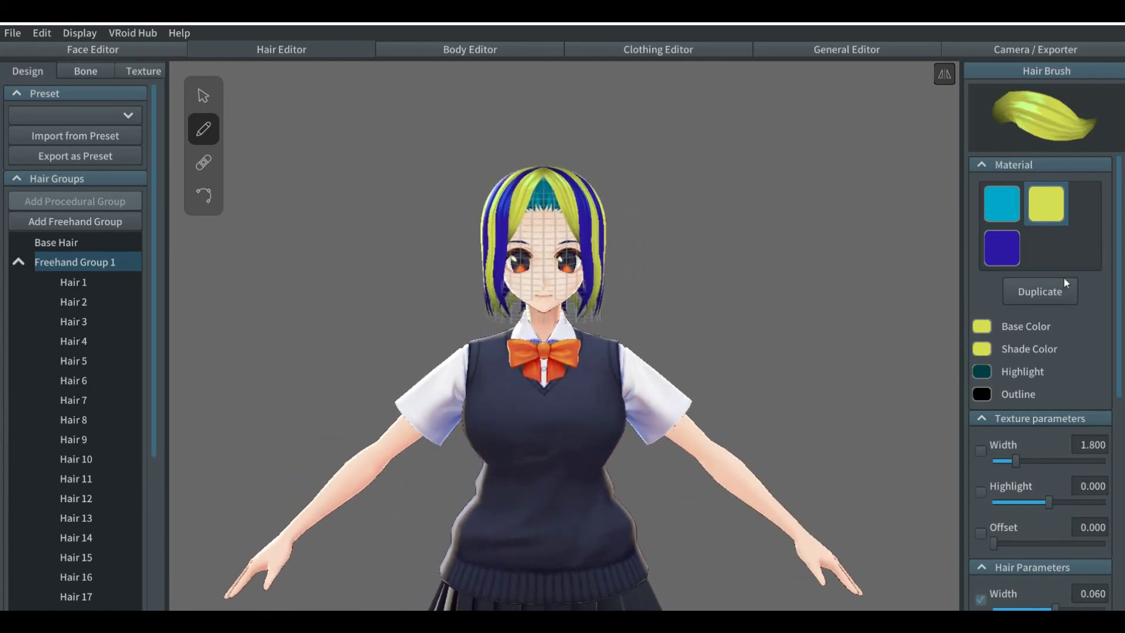
Set the hair brush's curve preset to Straight.
{"action": "scroll", "coordinate": [1119, 345], "scroll_direction": "down", "scroll_amount": 3}
{"action": "left_click_drag", "start_coordinate": [1123, 344], "coordinate": [1122, 551]}
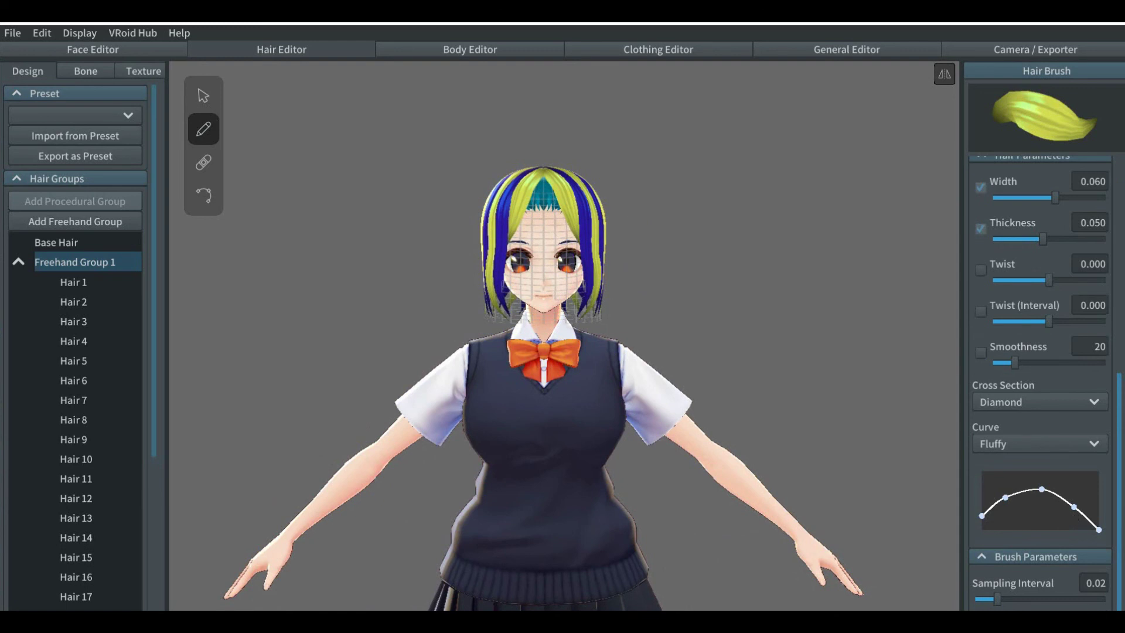
{"action": "left_click", "coordinate": [1094, 444]}
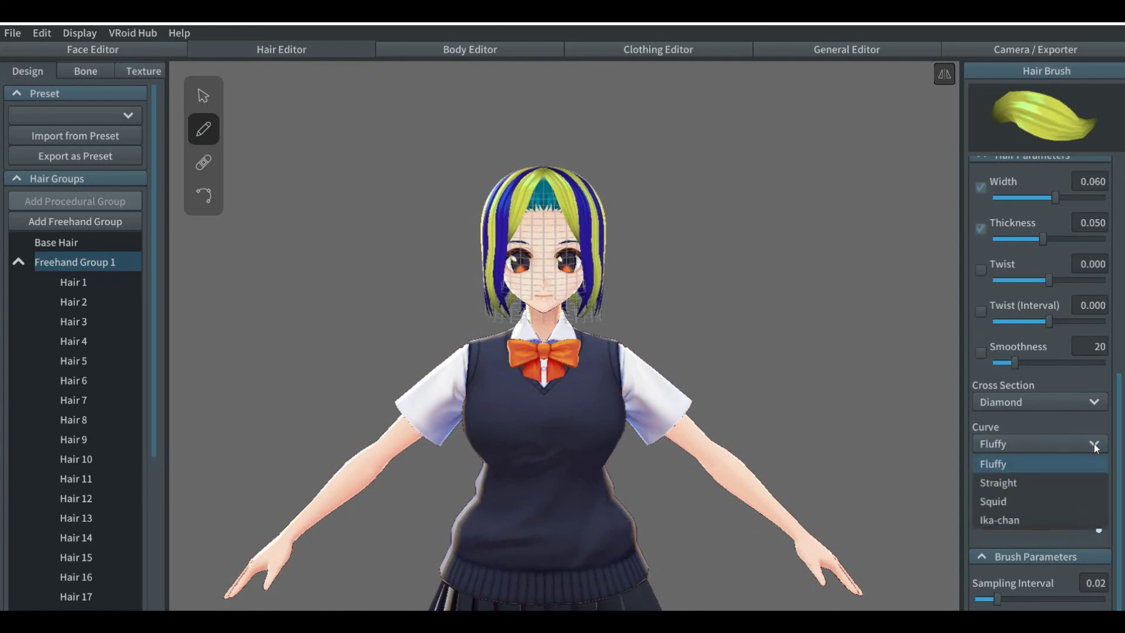
{"action": "left_click", "coordinate": [1013, 484]}
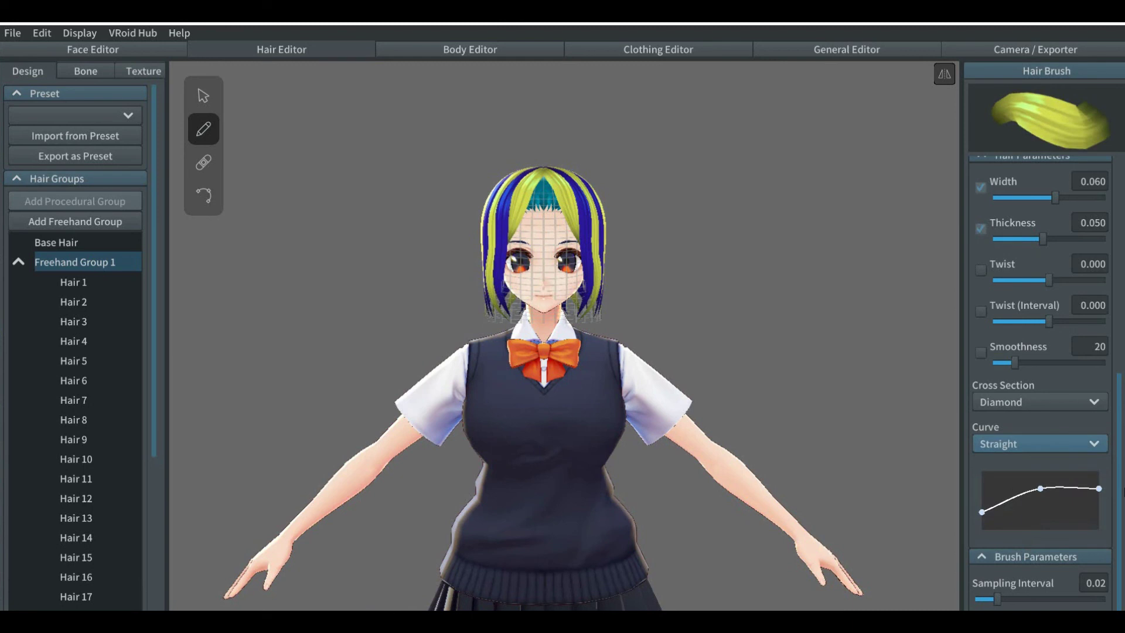
Draw short, blunt dark blue bangs as a mirrored pair from the parting down over the forehead.
{"action": "left_click_drag", "start_coordinate": [1120, 490], "coordinate": [1122, 245]}
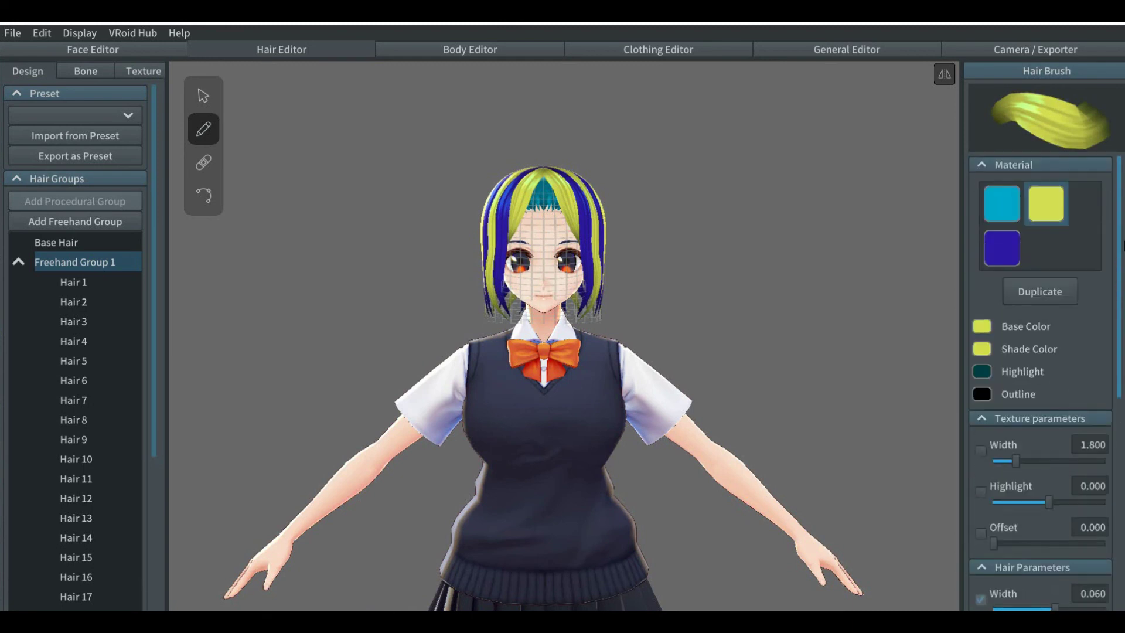
{"action": "left_click", "coordinate": [1003, 247]}
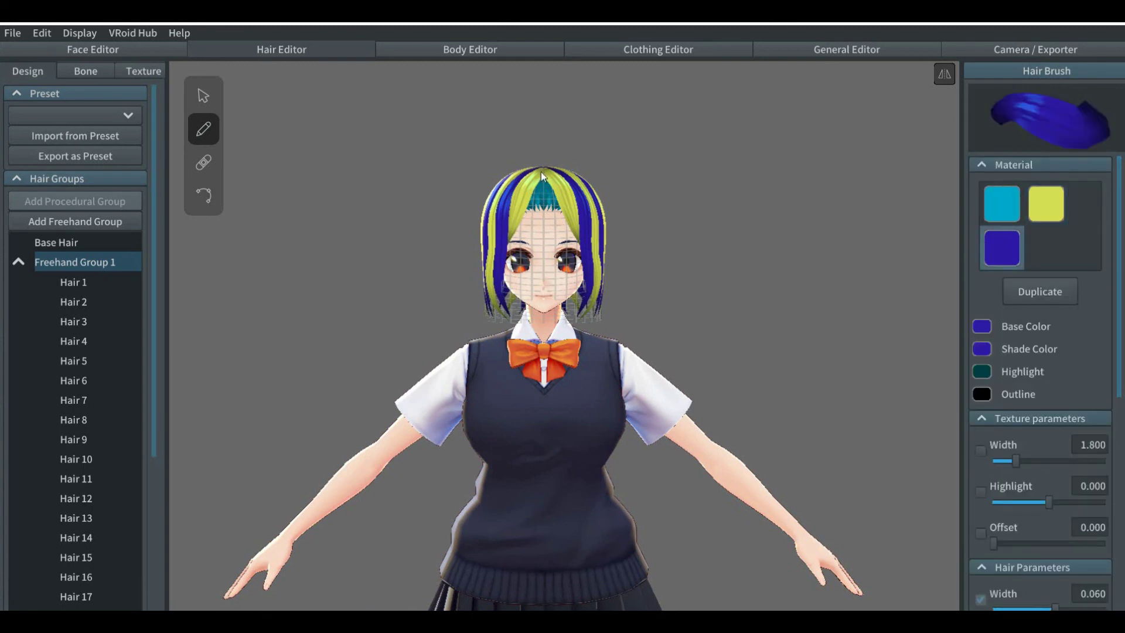
{"action": "left_click_drag", "start_coordinate": [558, 218], "coordinate": [563, 229]}
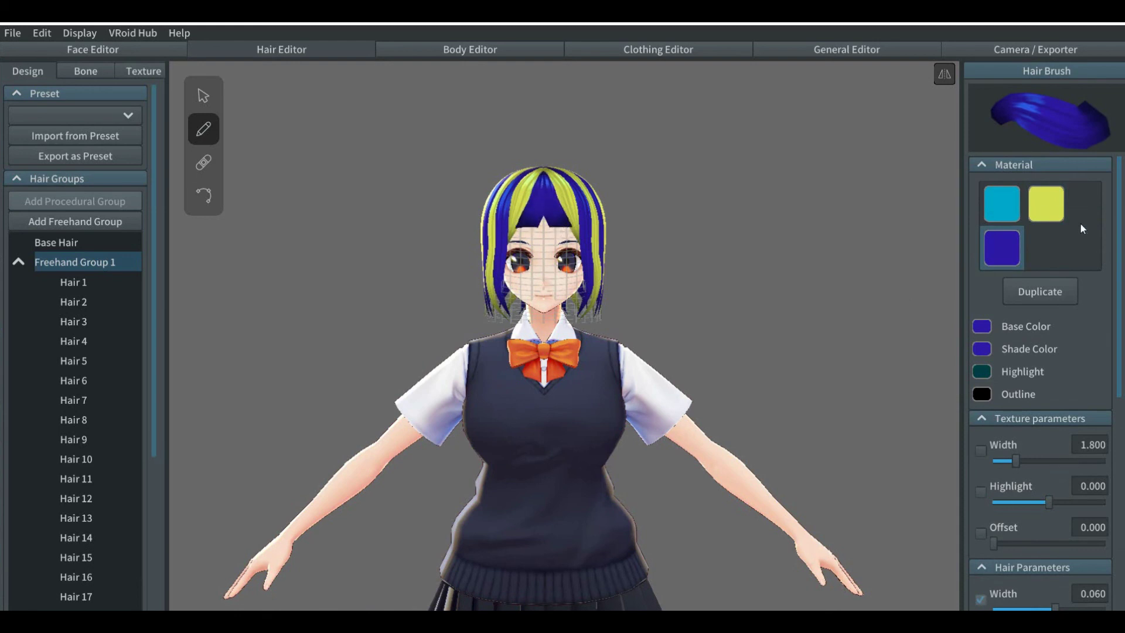
Add a narrow yellow strand pair down the center of the bangs, undoing and redrawing it once, and deselect the hair.
{"action": "left_click", "coordinate": [1043, 206]}
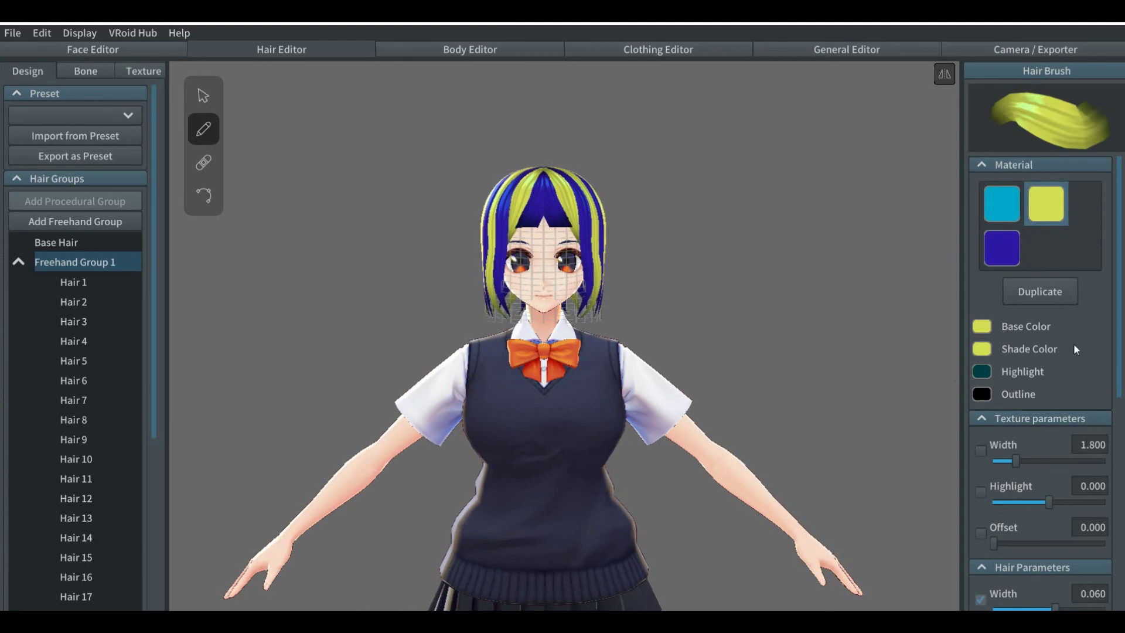
{"action": "left_click_drag", "start_coordinate": [544, 179], "coordinate": [543, 227]}
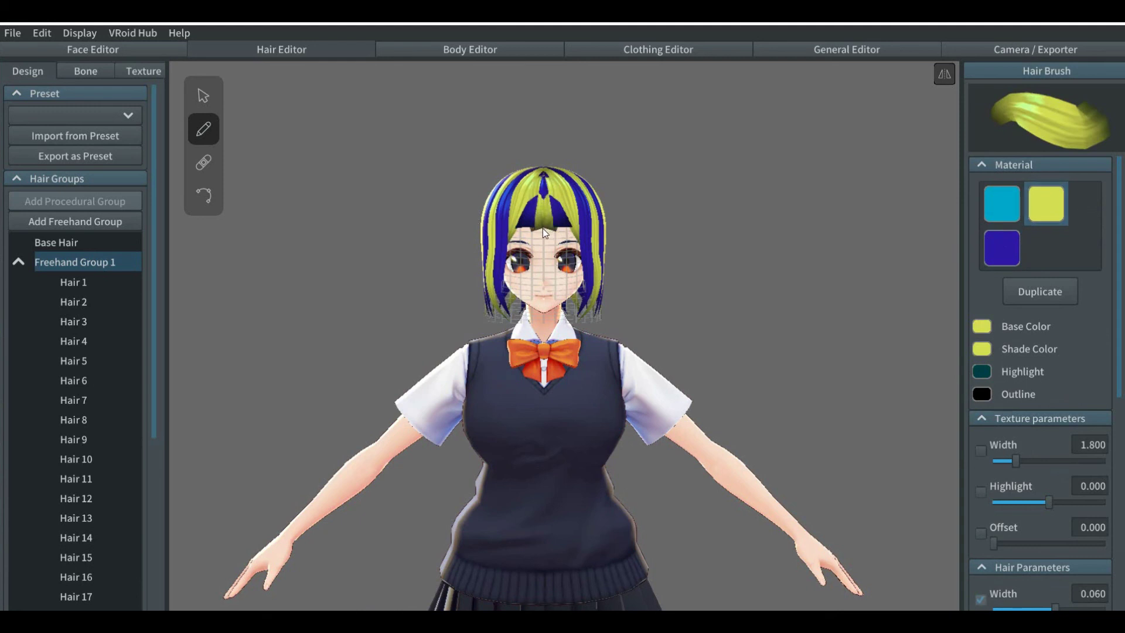
{"action": "key", "text": "ctrl+z"}
{"action": "left_click_drag", "start_coordinate": [542, 181], "coordinate": [544, 223]}
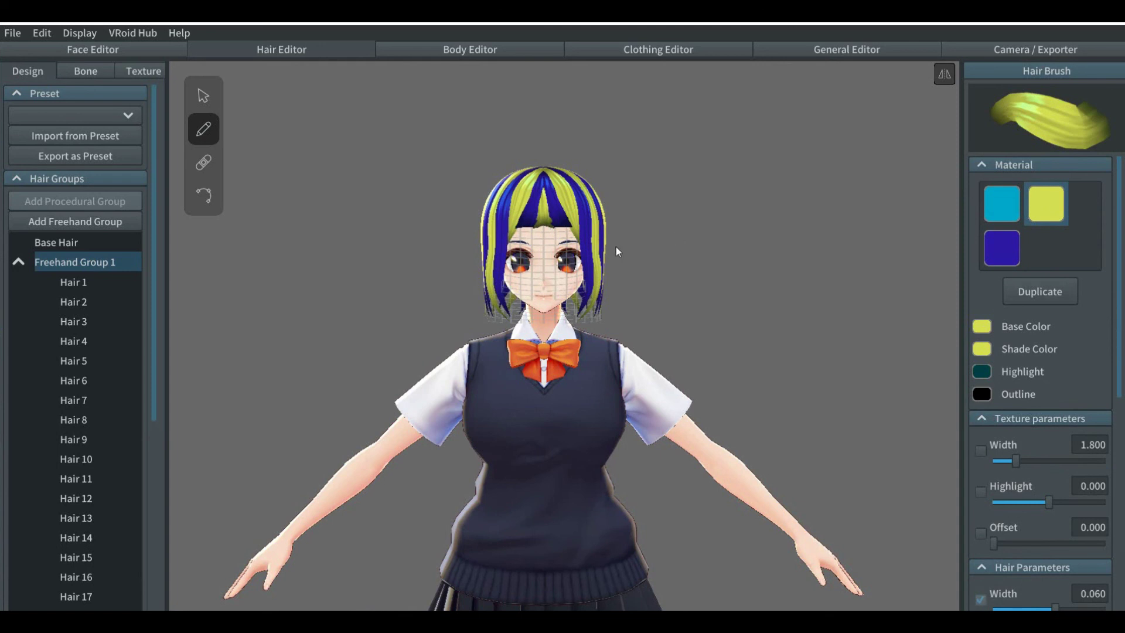
{"action": "left_click", "coordinate": [214, 100]}
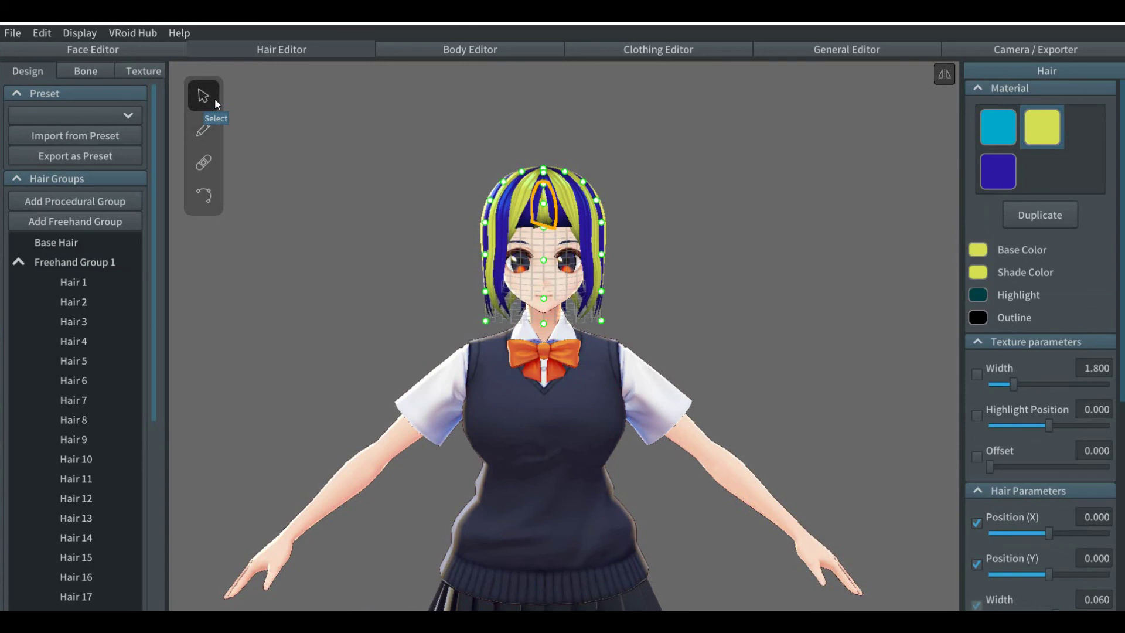
{"action": "left_click", "coordinate": [311, 188]}
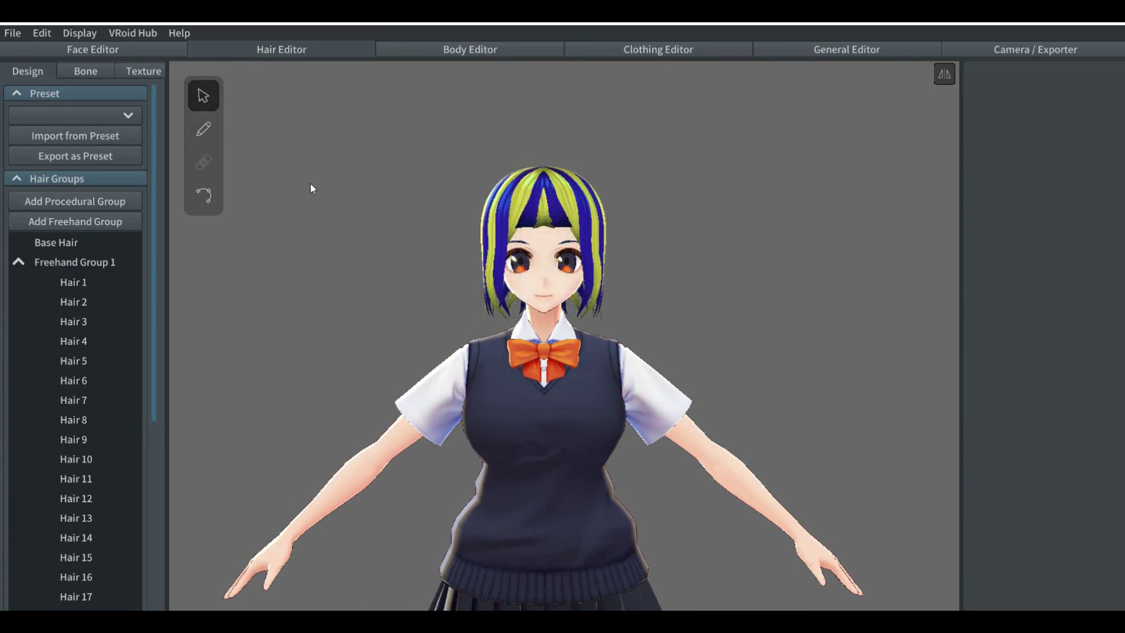